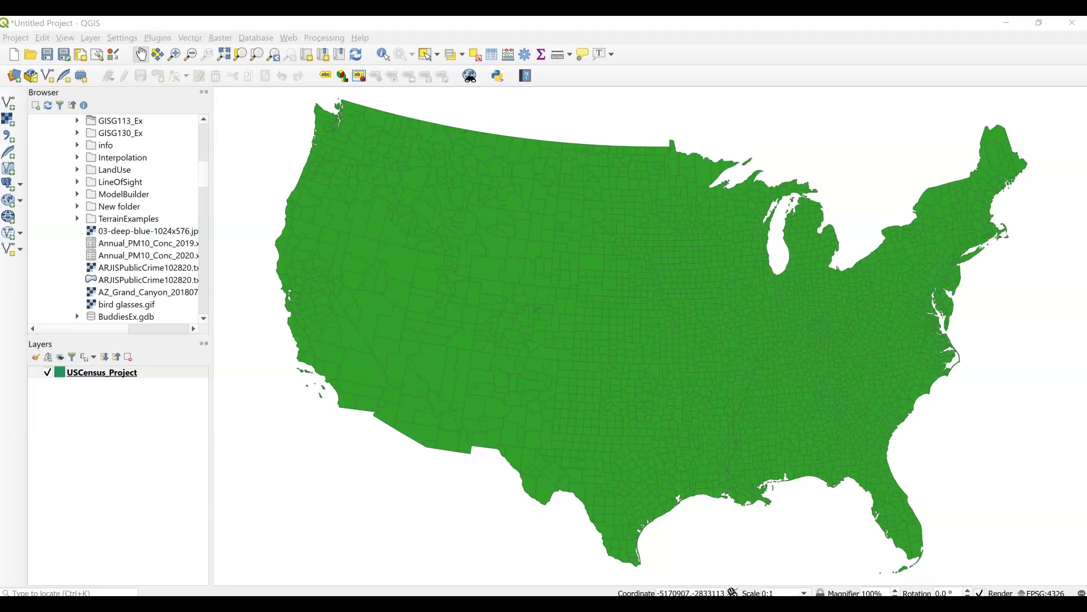
# Style the census layer as Graduated on TOTPOP in five white-to-red classes, legend precision 2.
pyautogui.doubleClick(126, 374)
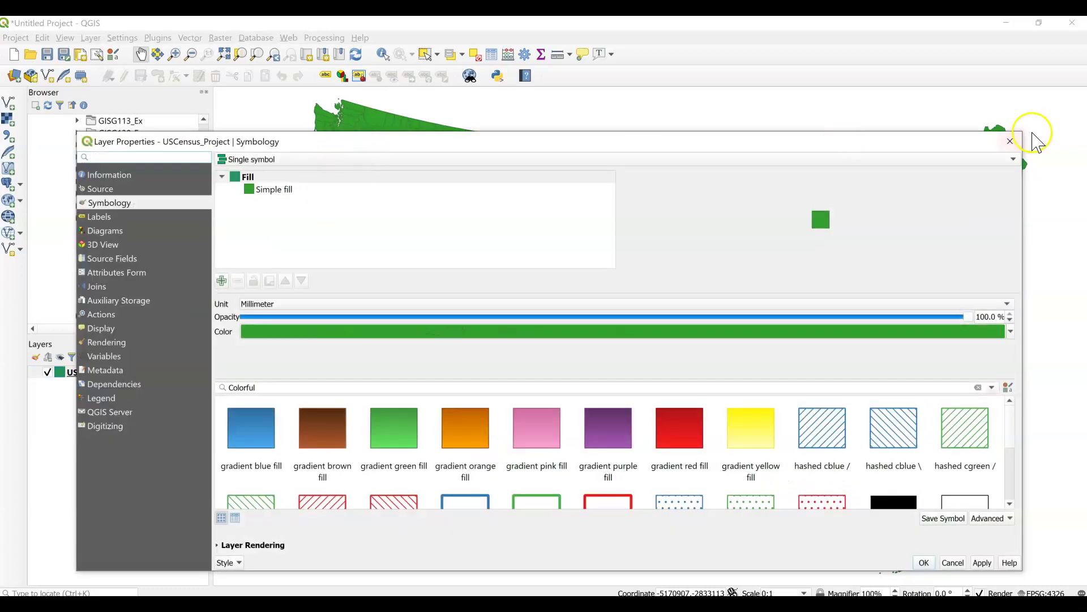
pyautogui.click(1015, 160)
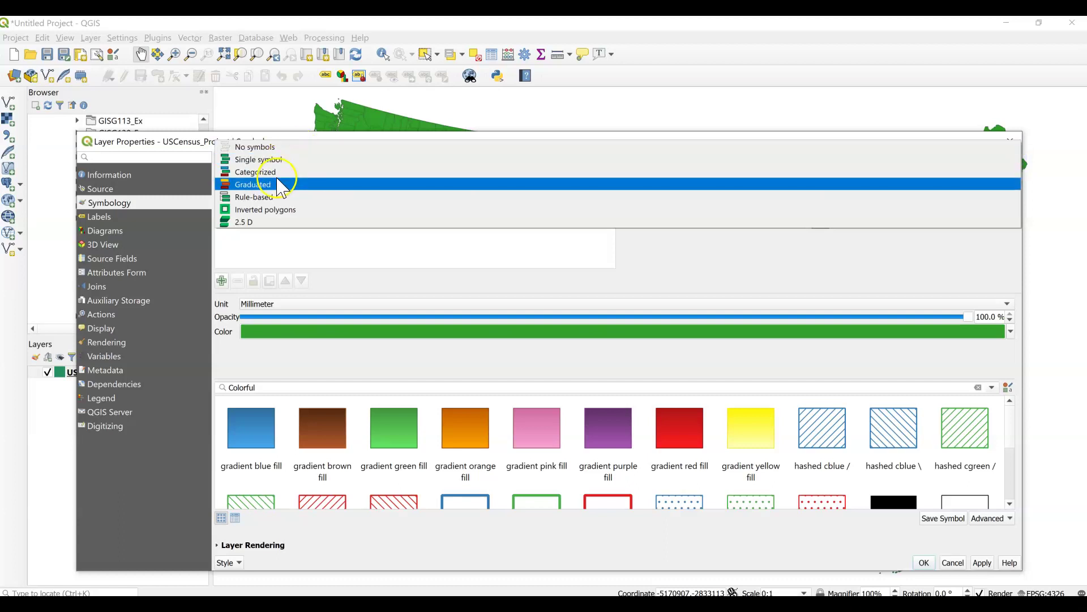
pyautogui.click(279, 185)
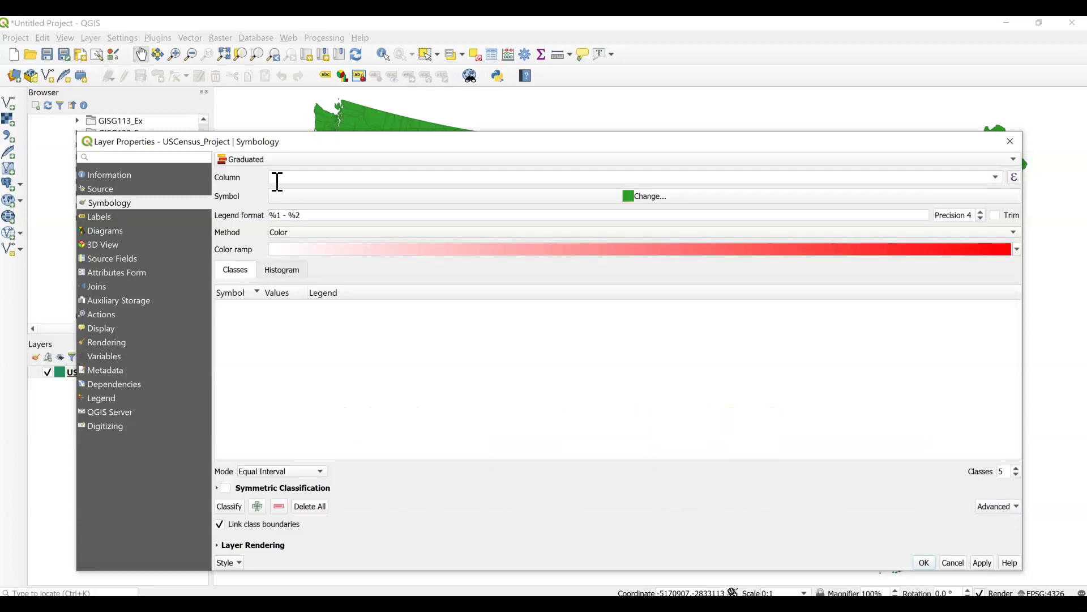
pyautogui.click(996, 179)
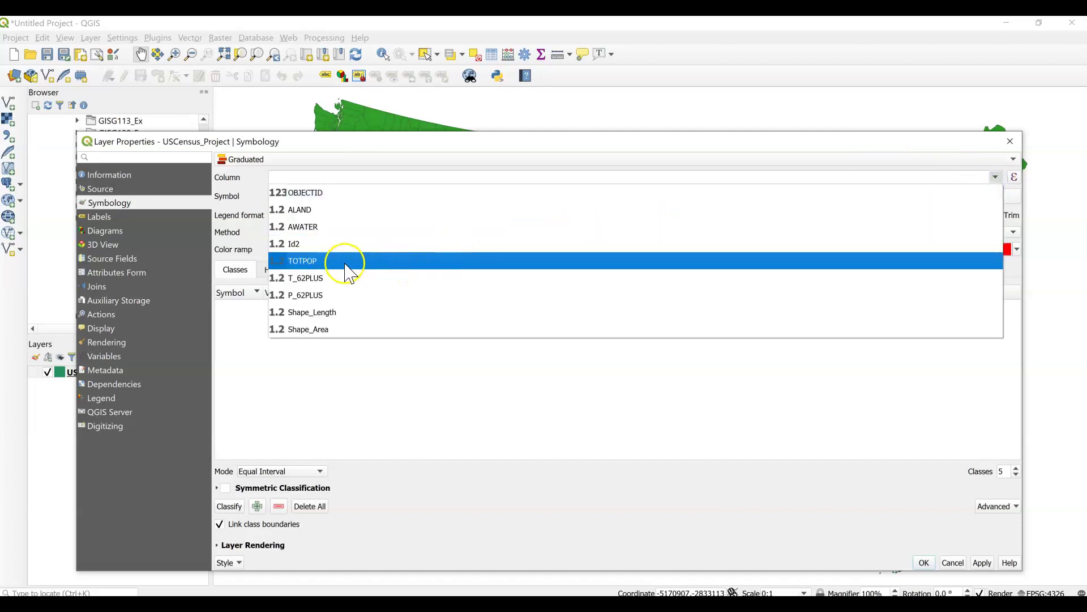
pyautogui.click(306, 262)
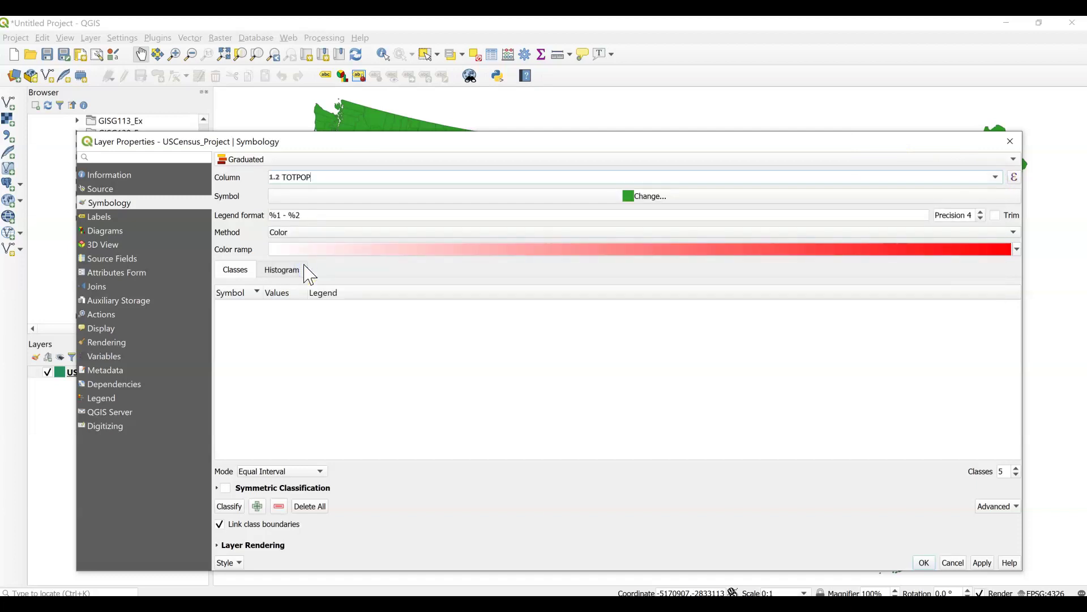
pyautogui.click(227, 505)
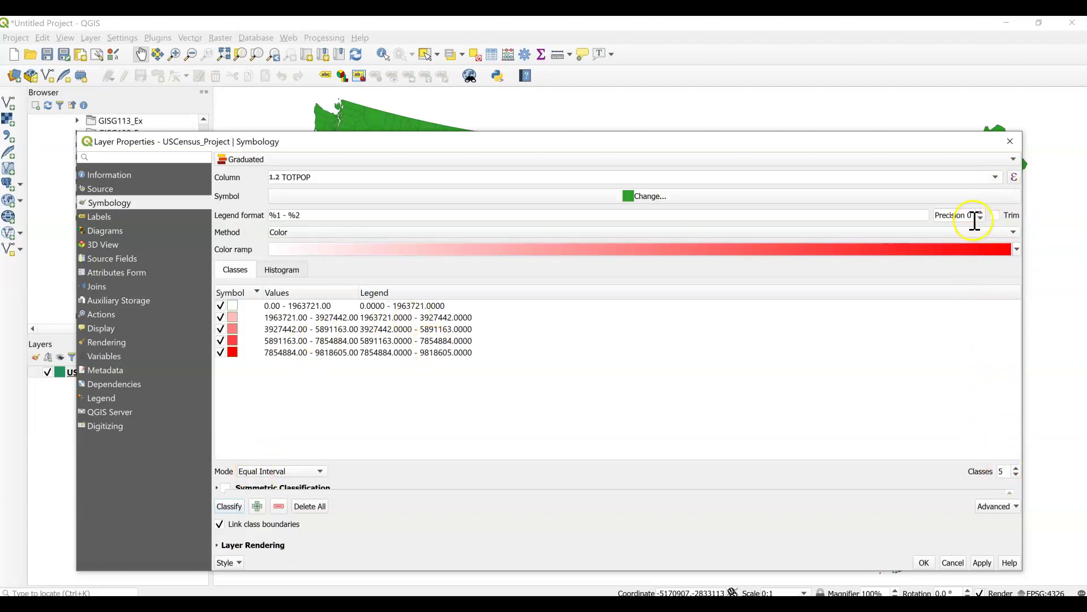
pyautogui.click(981, 219)
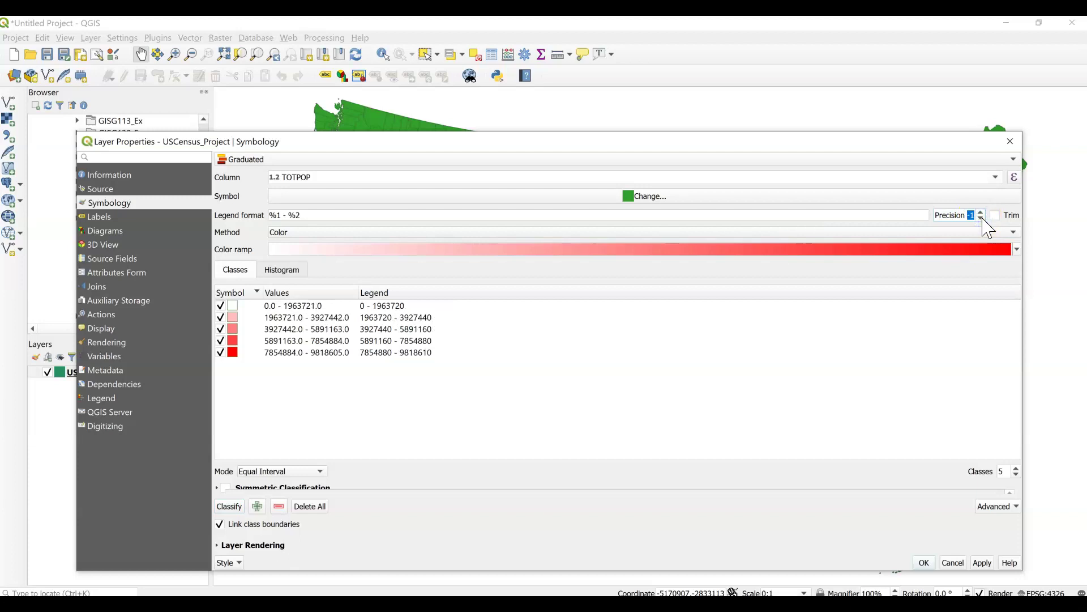
pyautogui.click(981, 212)
pyautogui.click(982, 212)
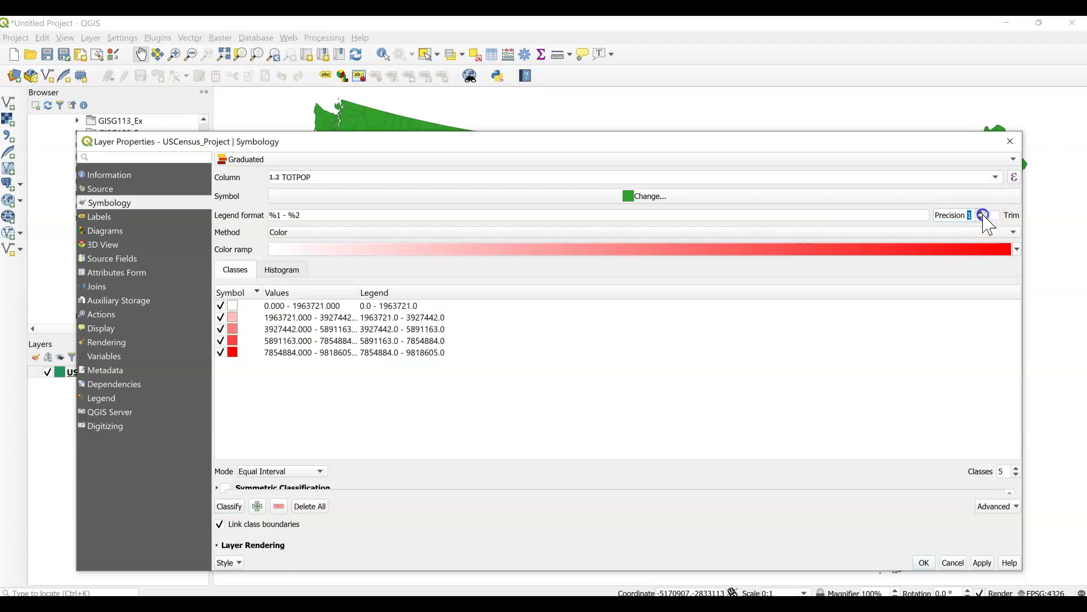
pyautogui.click(981, 212)
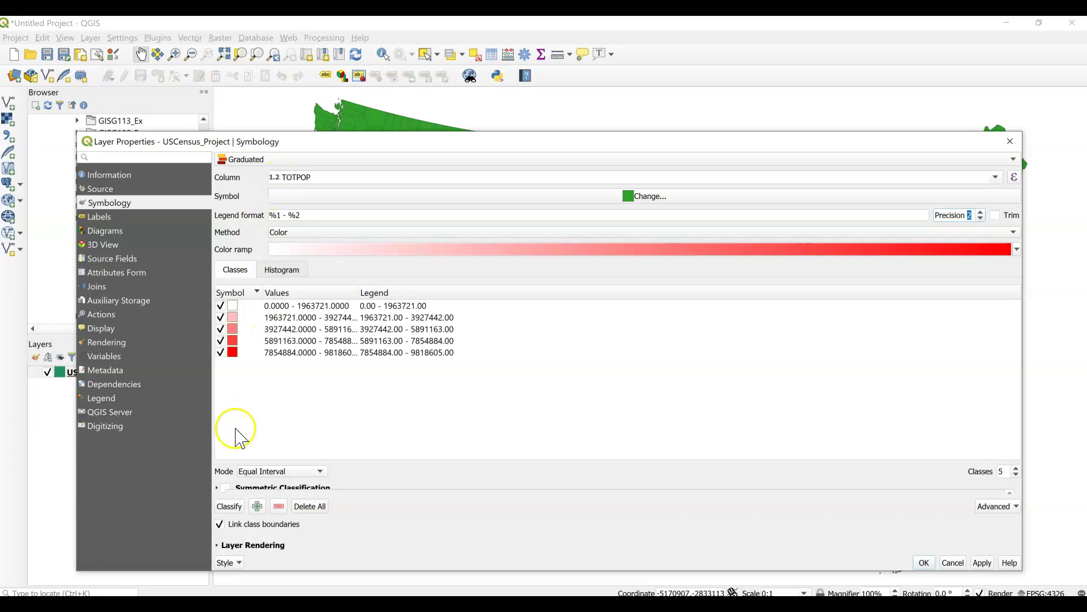
pyautogui.click(982, 563)
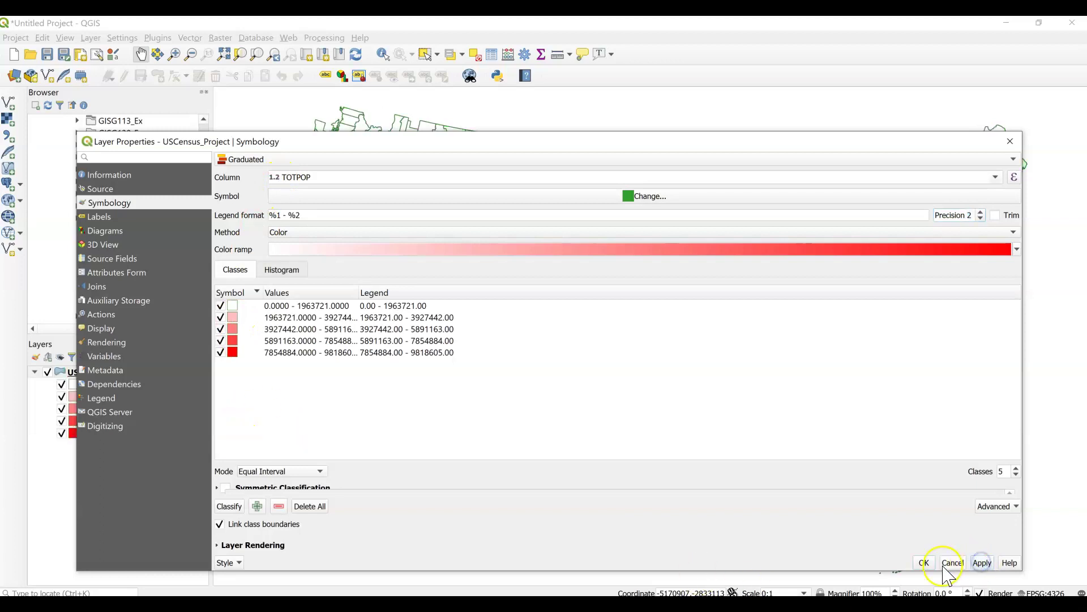
pyautogui.click(924, 562)
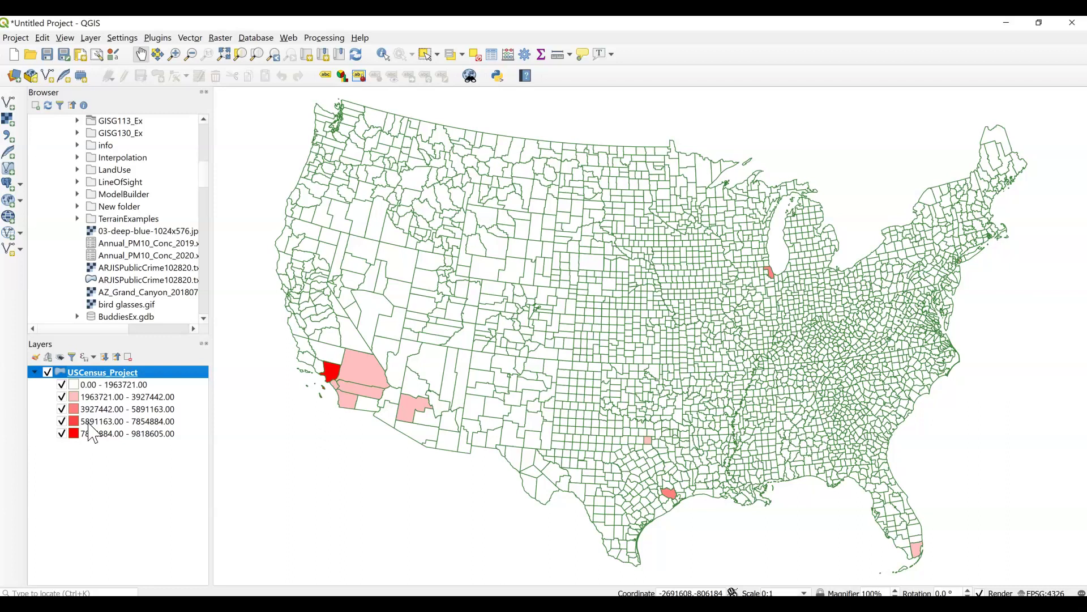
# Reclassify TOTPOP into five Quantile (Equal Count) classes, 0 - 9254 up to 90922 - 9818605.
pyautogui.doubleClick(74, 374)
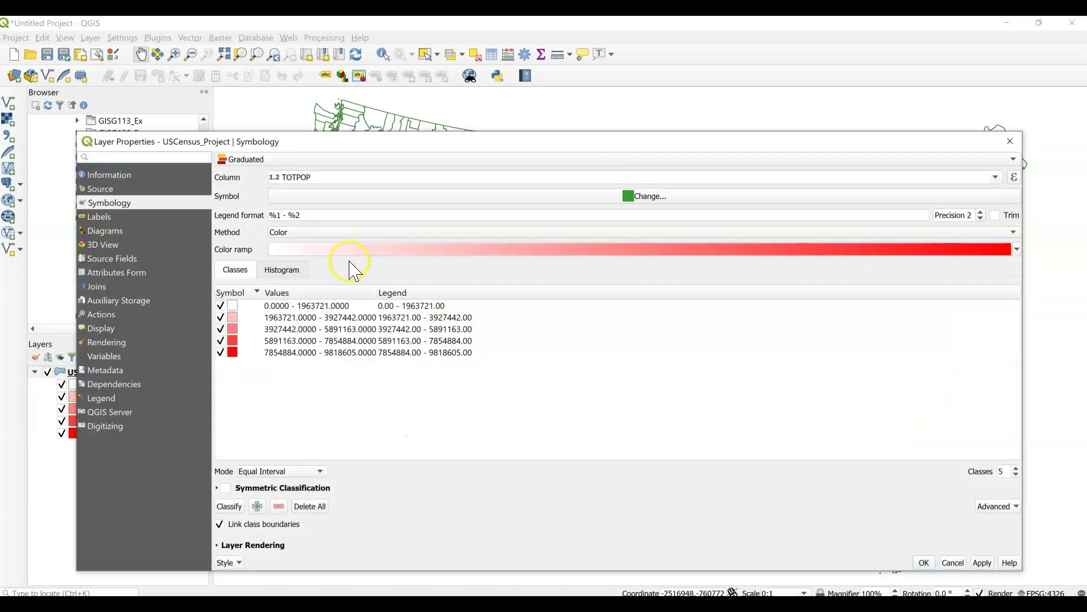
pyautogui.click(278, 472)
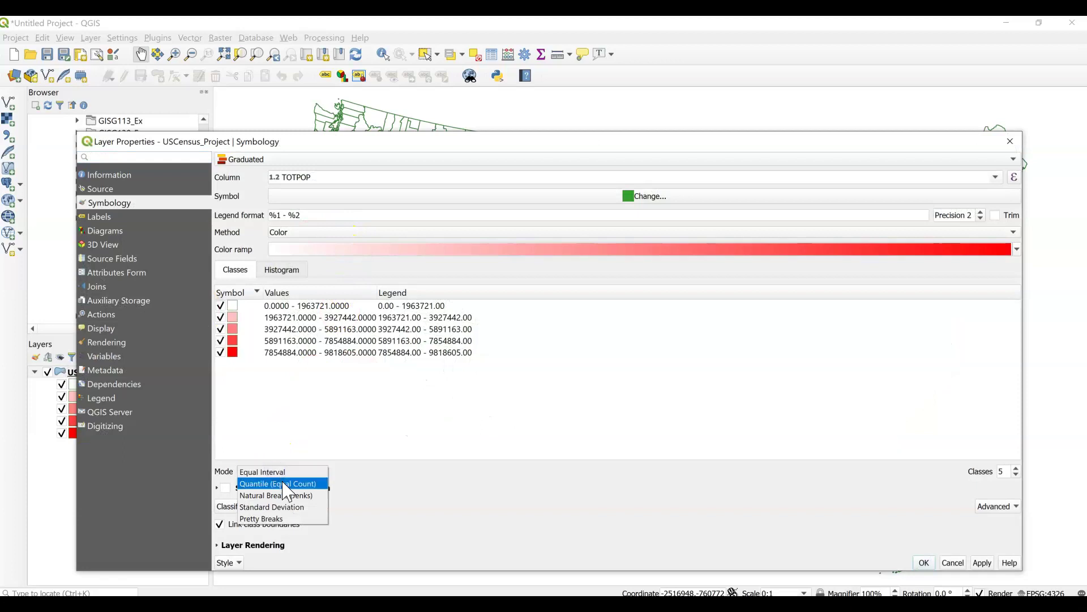
pyautogui.click(284, 484)
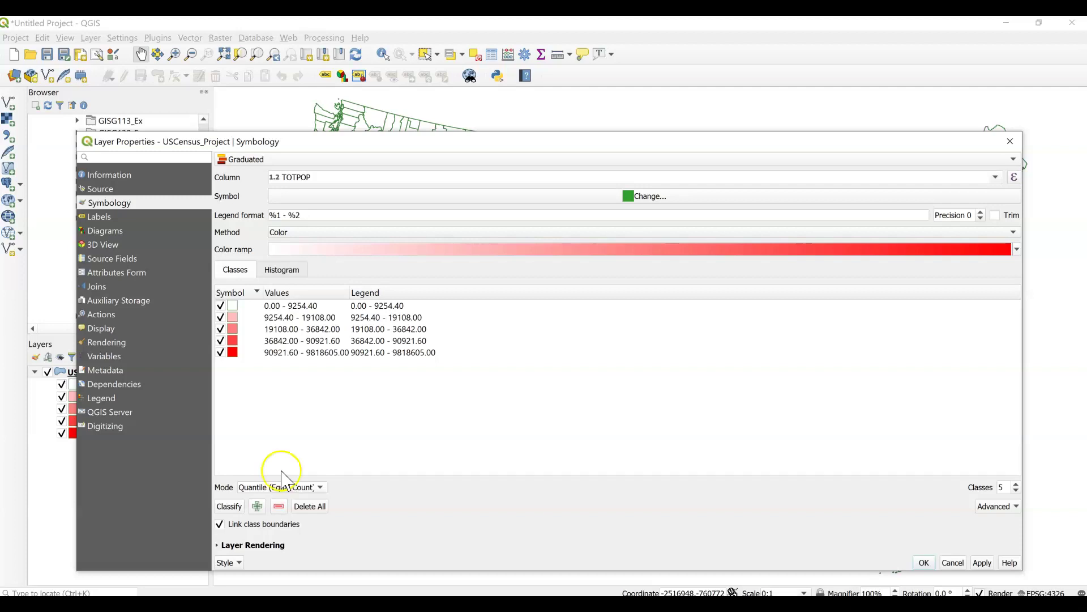
pyautogui.click(231, 508)
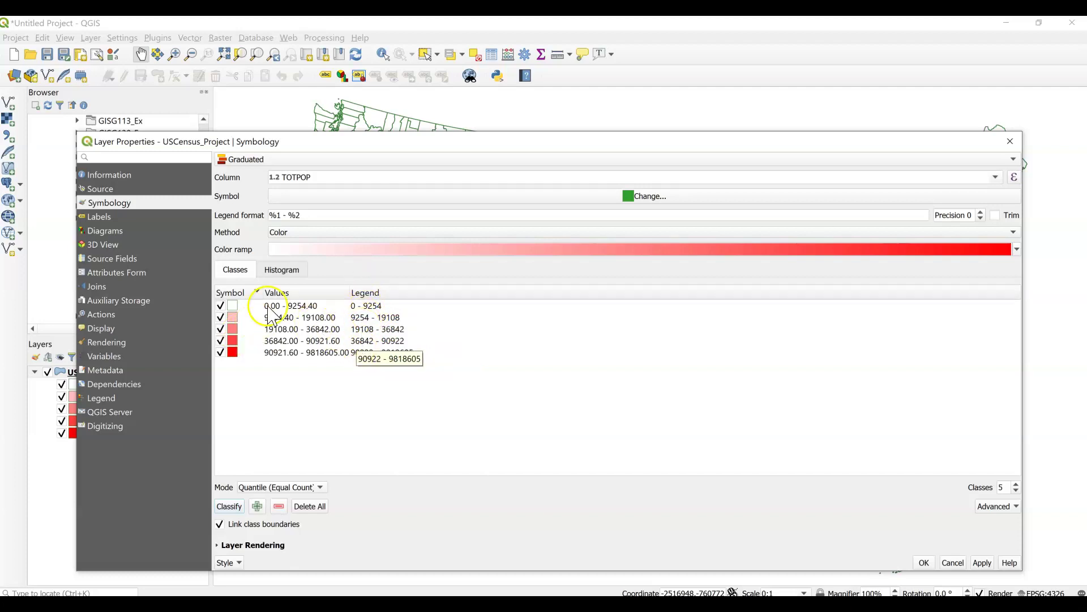
pyautogui.click(983, 563)
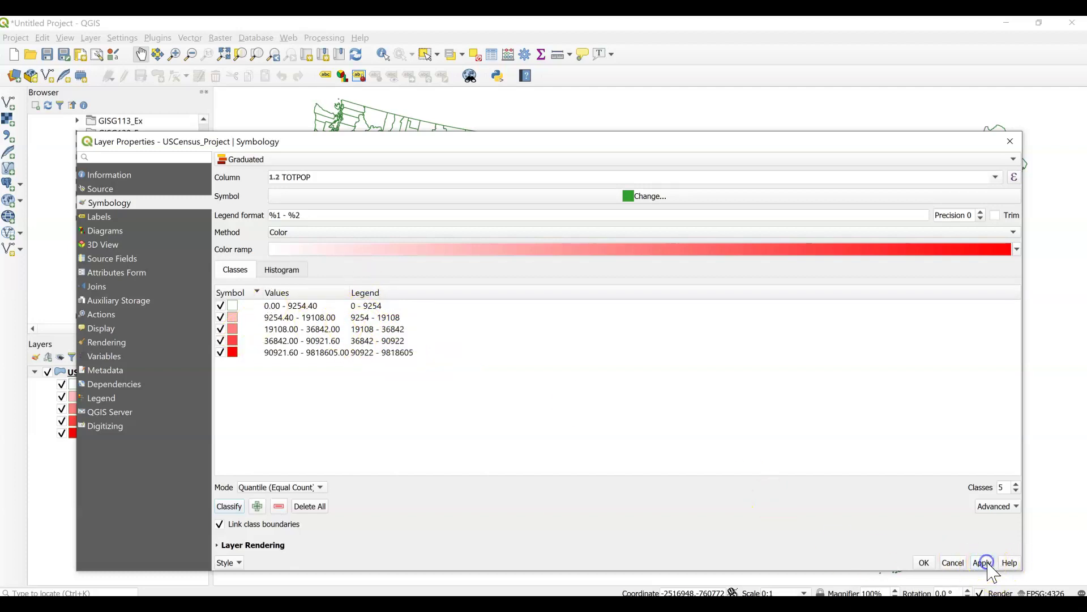
pyautogui.click(924, 563)
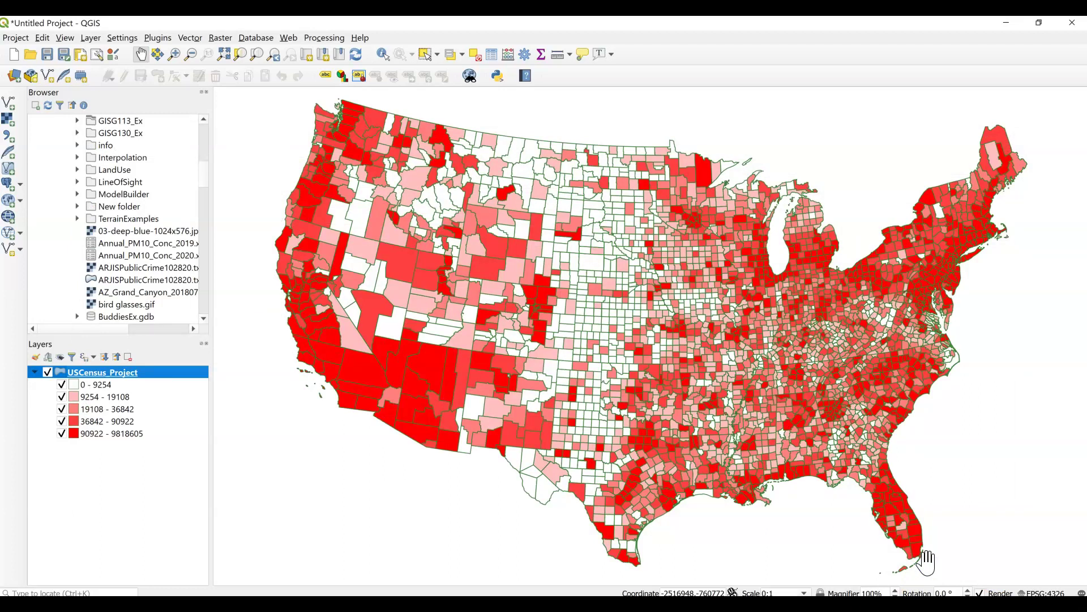
pyautogui.click(362, 380)
pyautogui.click(133, 434)
# Switch the TOTPOP classes to Natural Breaks (Jenks), 0 - 299630 up to 5194675 - 9818605.
pyautogui.doubleClick(106, 384)
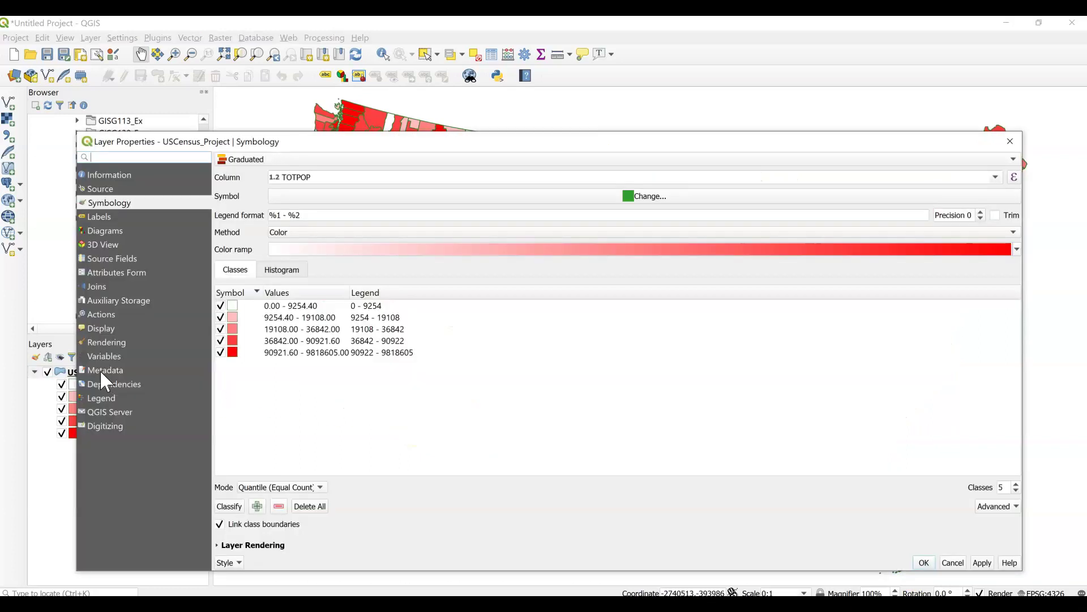
pyautogui.click(320, 487)
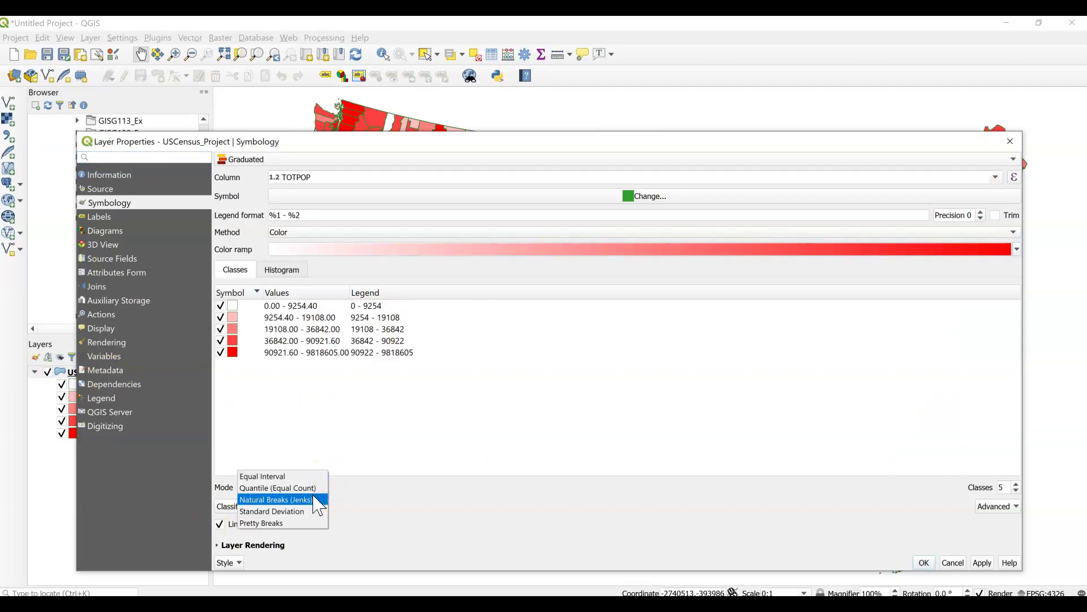
pyautogui.click(319, 502)
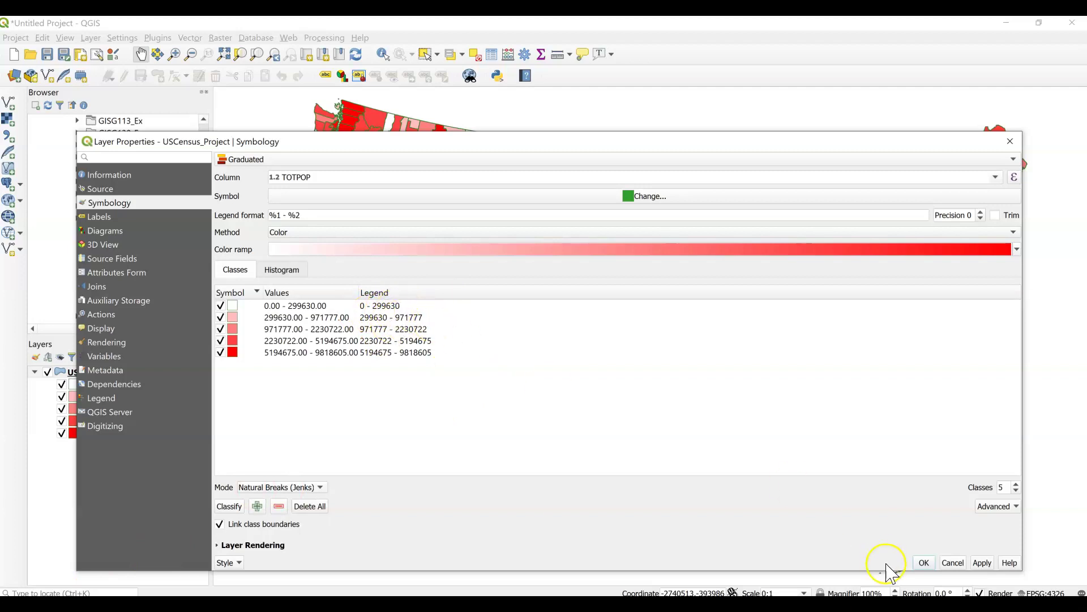
pyautogui.click(982, 563)
pyautogui.click(924, 562)
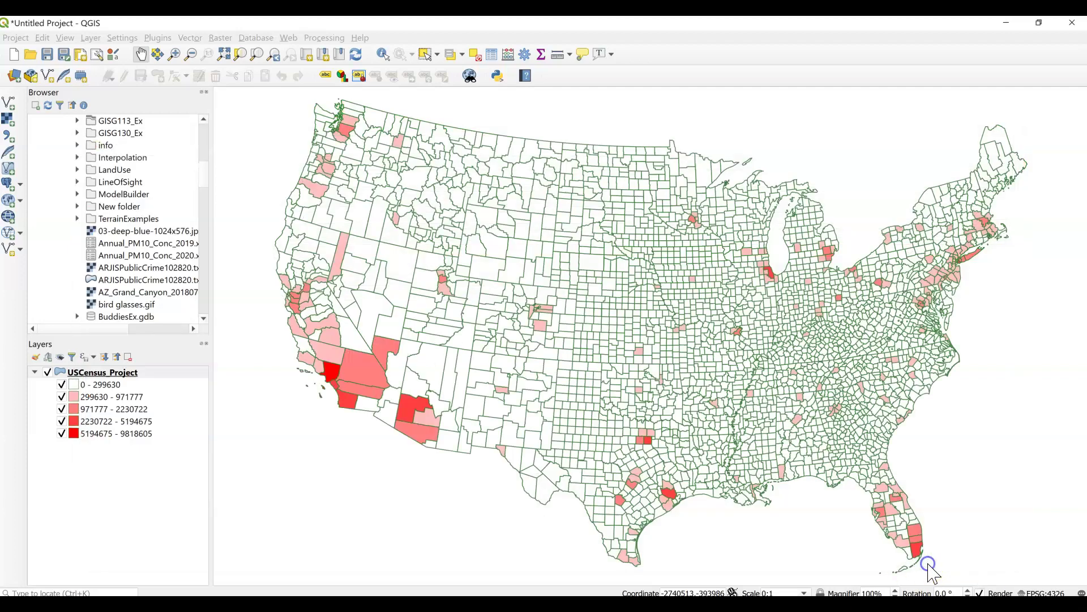
pyautogui.click(602, 511)
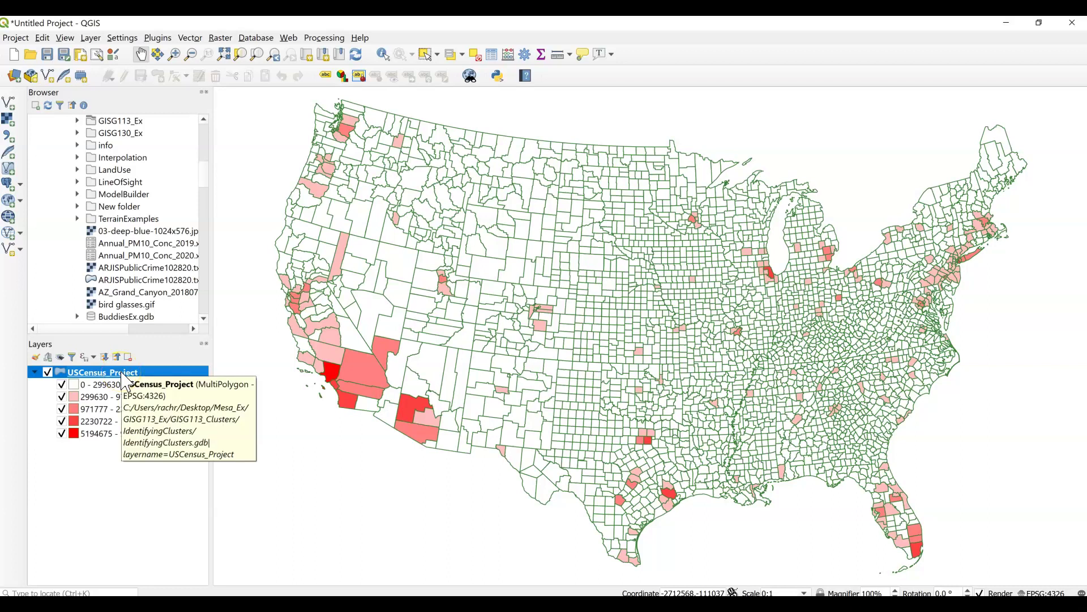
pyautogui.click(95, 539)
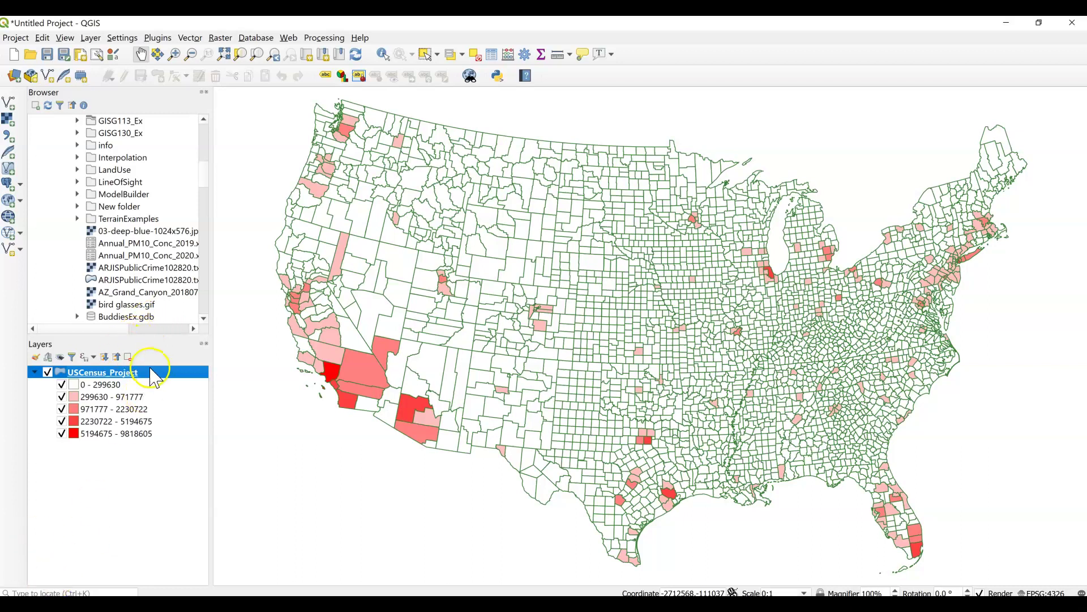
# Change the county layer to a Single symbol using the 'simple green fill' library style.
pyautogui.doubleClick(126, 372)
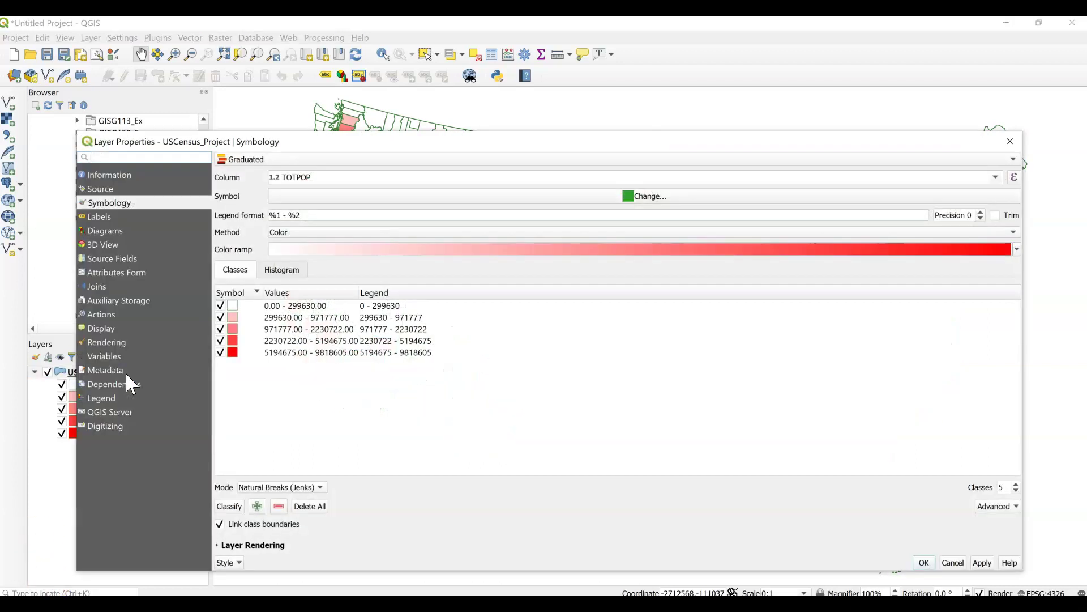
pyautogui.click(997, 177)
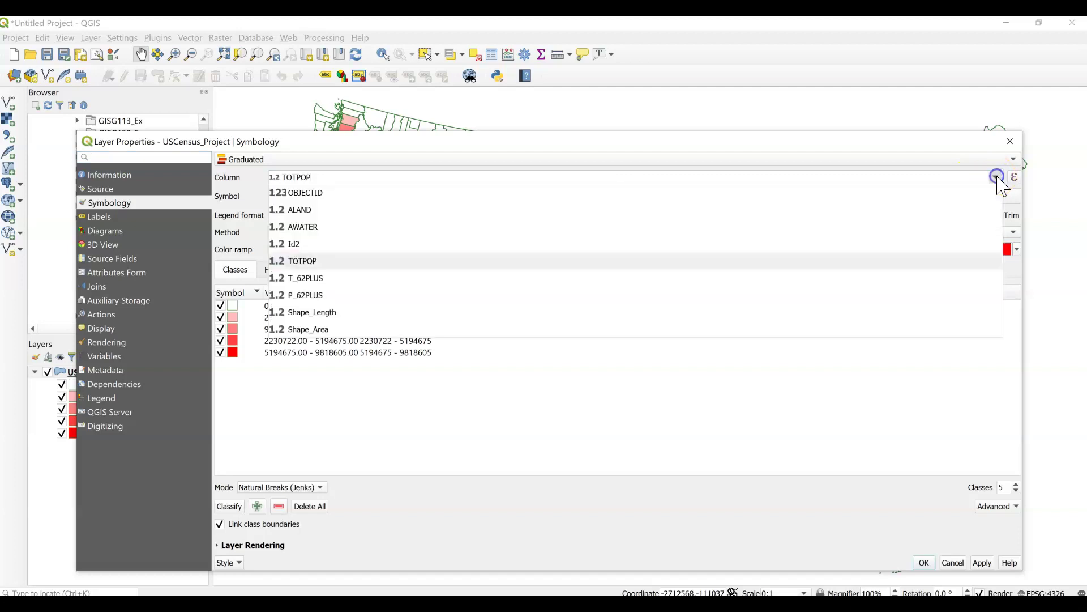
pyautogui.click(997, 177)
pyautogui.click(997, 161)
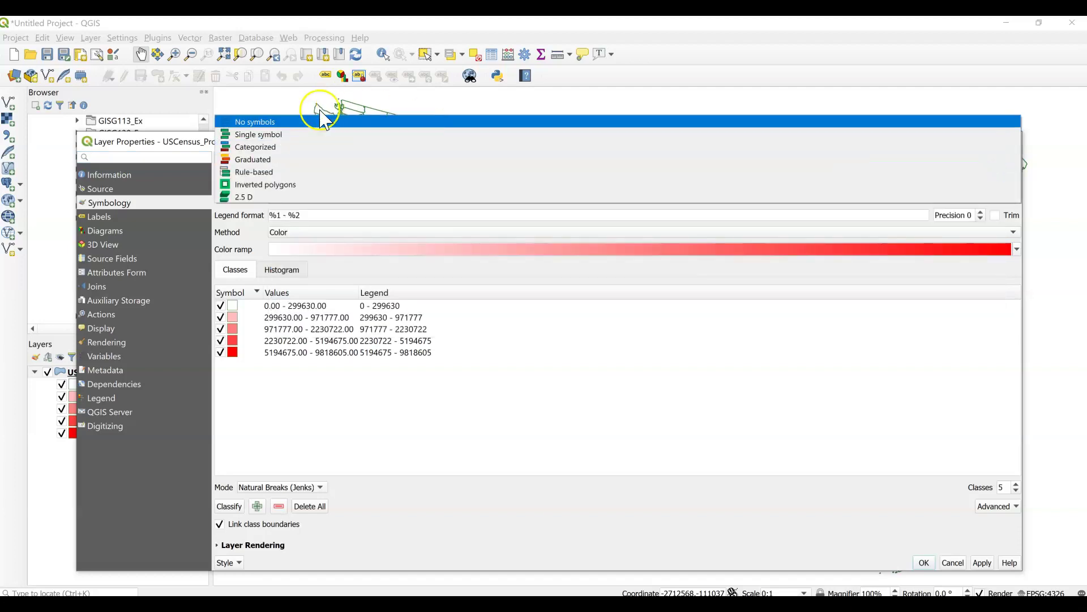
pyautogui.click(258, 135)
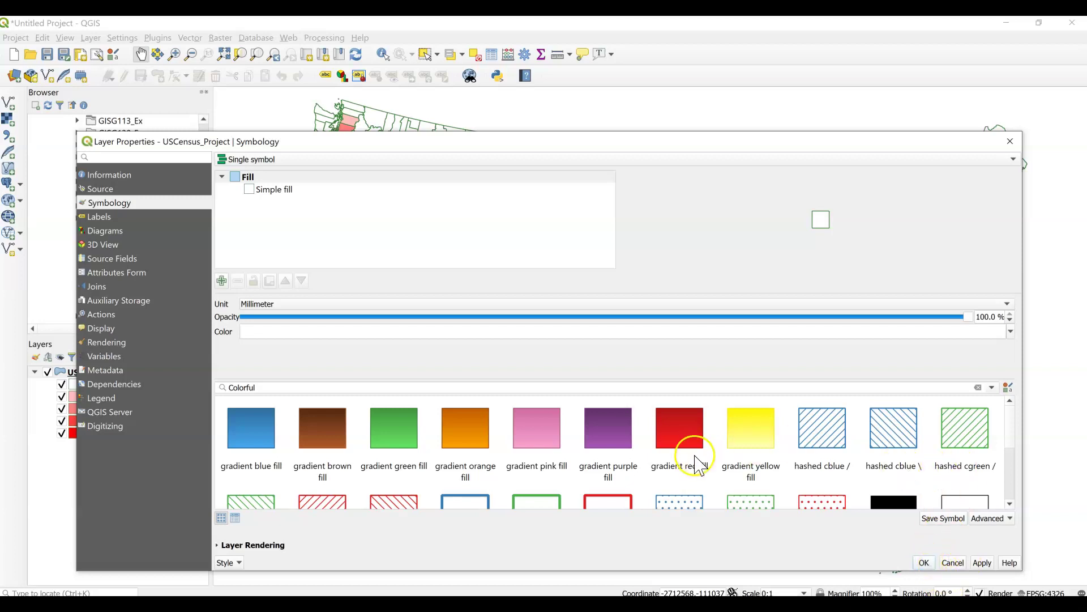
pyautogui.scroll(-3, 864, 470)
pyautogui.click(393, 465)
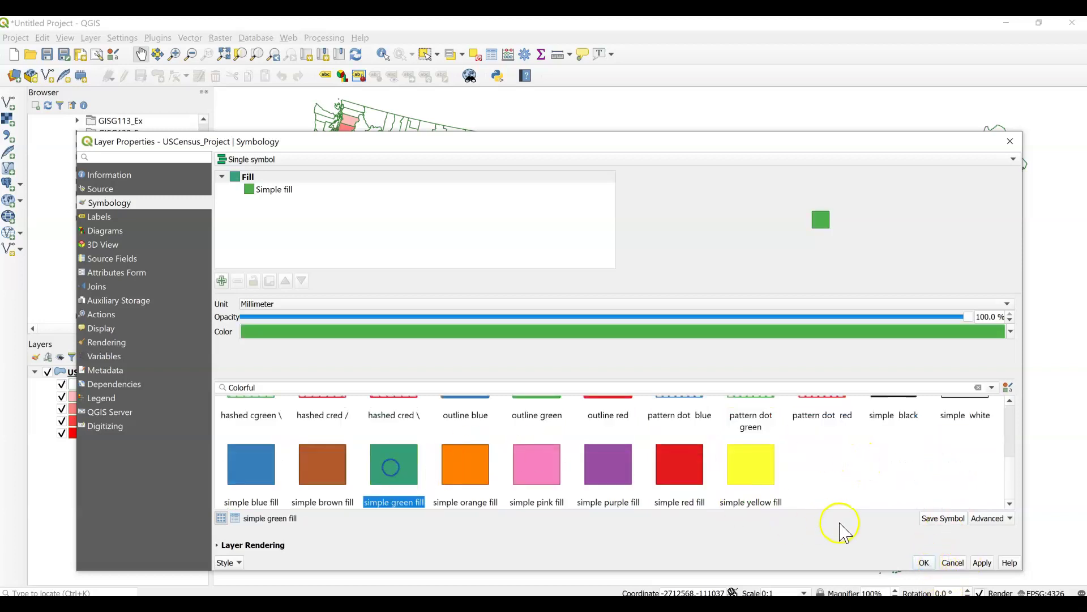
pyautogui.click(982, 563)
pyautogui.click(924, 562)
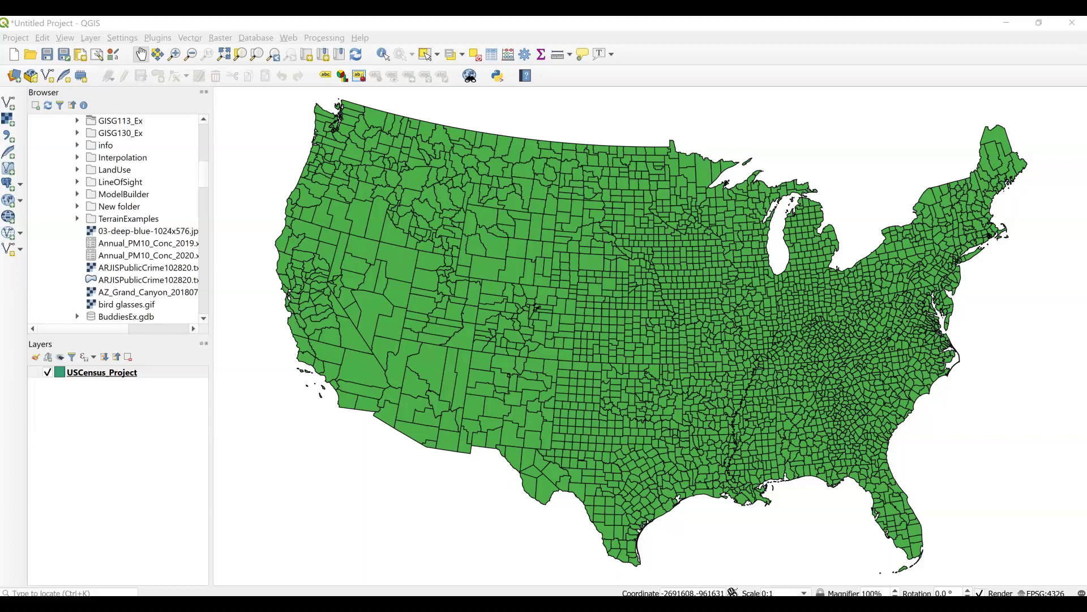
# Switch the census layer to Graduated styling on the T_62PLUS column.
pyautogui.click(120, 372)
pyautogui.doubleClick(120, 372)
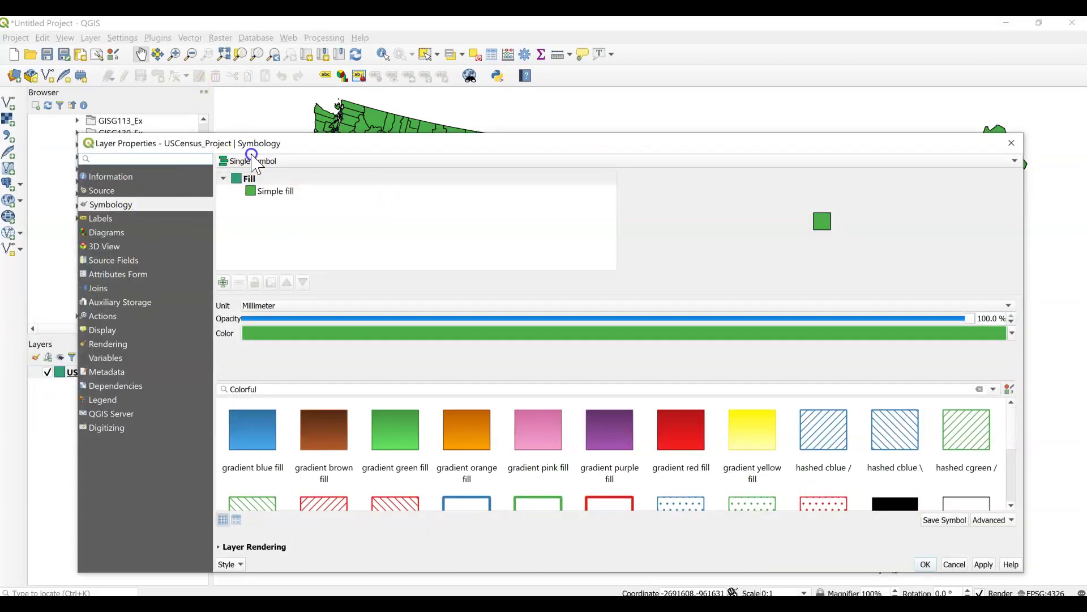
pyautogui.click(252, 159)
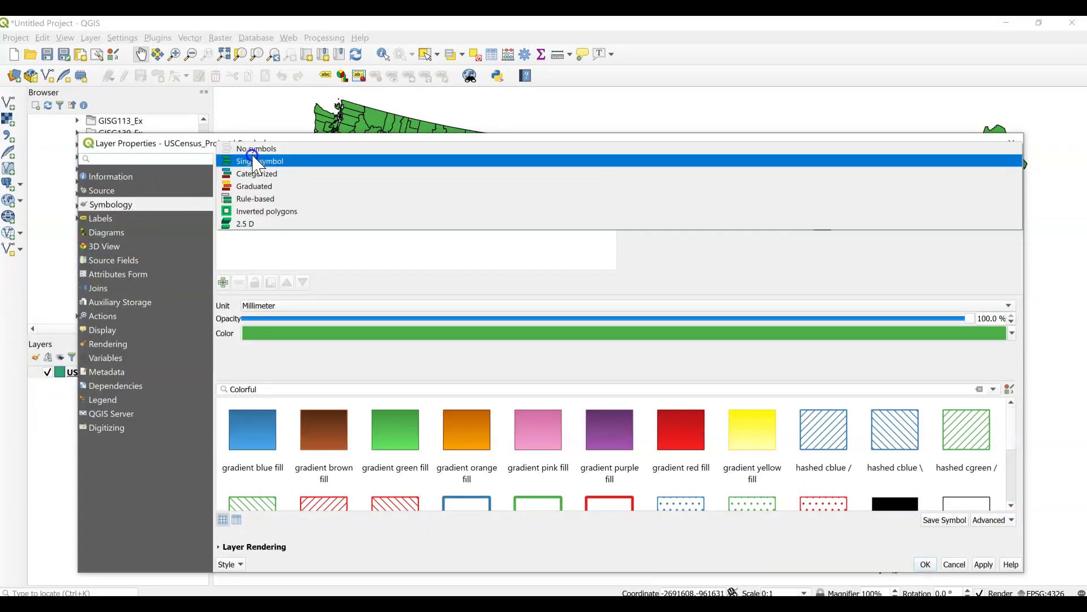
pyautogui.click(257, 187)
pyautogui.click(998, 180)
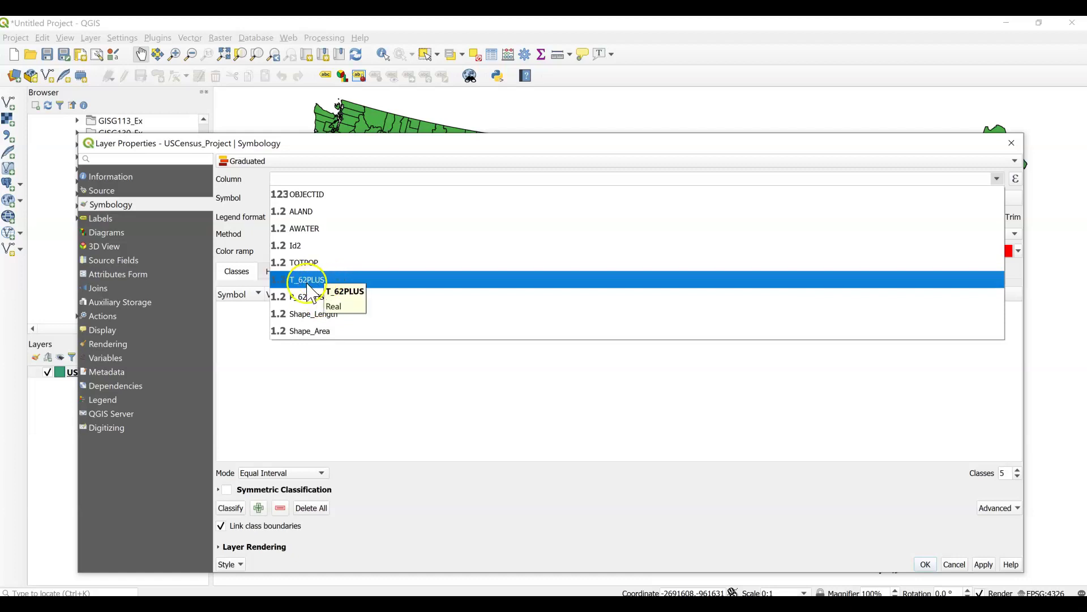
pyautogui.click(303, 285)
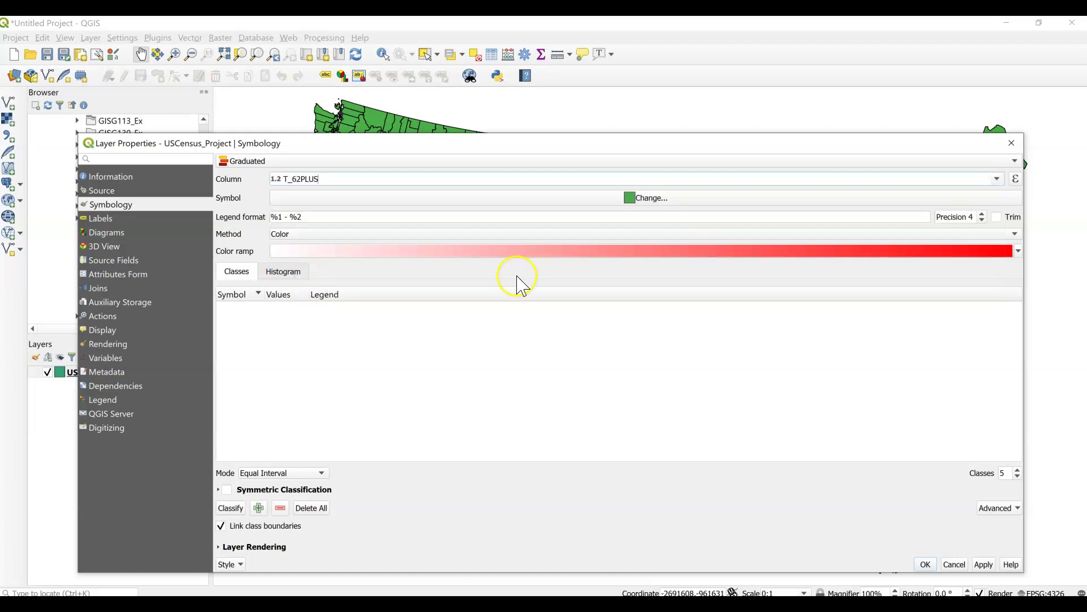
pyautogui.click(983, 564)
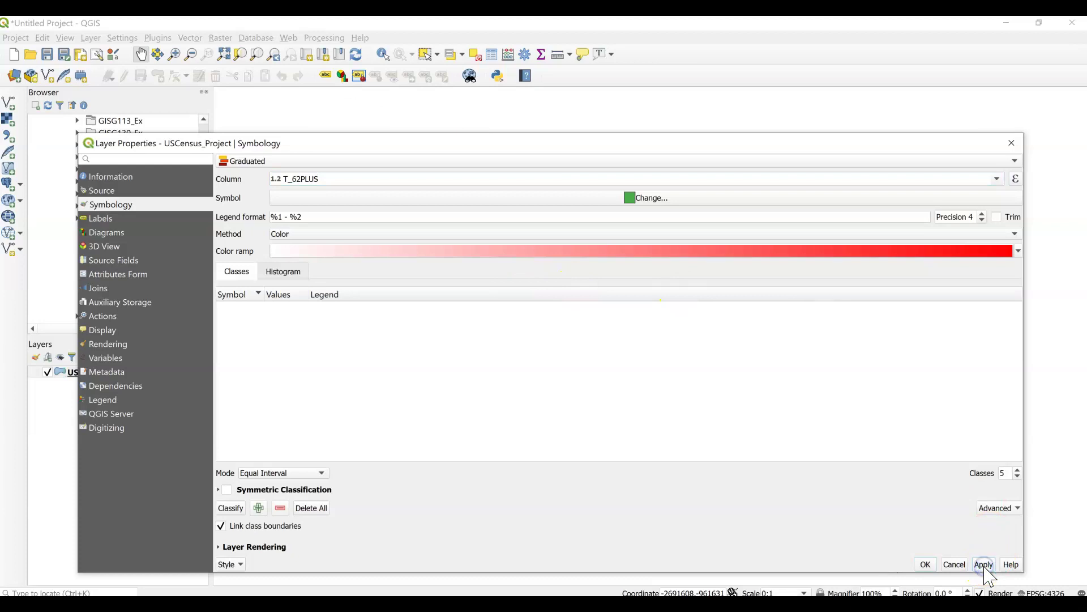
pyautogui.click(925, 566)
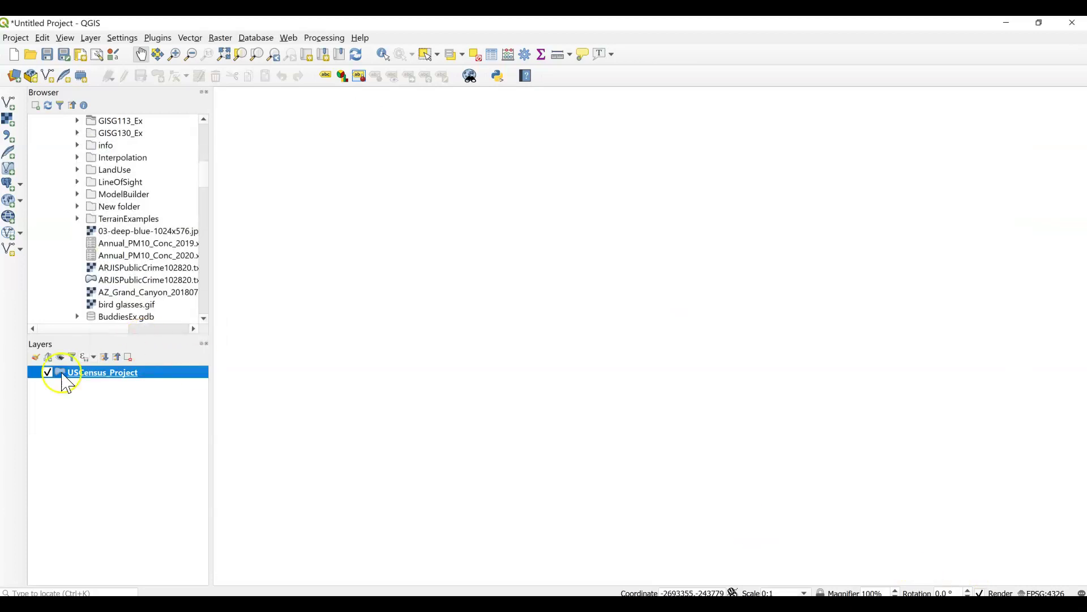
# Zoom to the layer and classify T_62PLUS into five equal-interval classes, 0.0000 - 264493.6000 to 1057974.4000 - 1322468.0000.
pyautogui.rightClick(105, 374)
pyautogui.click(117, 381)
pyautogui.doubleClick(118, 371)
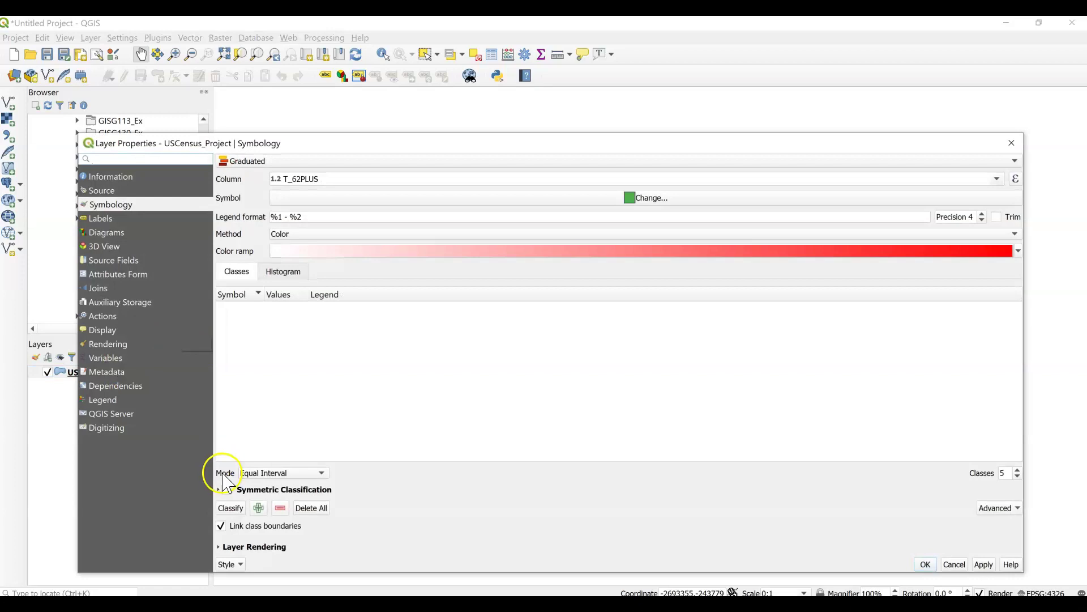
pyautogui.click(230, 508)
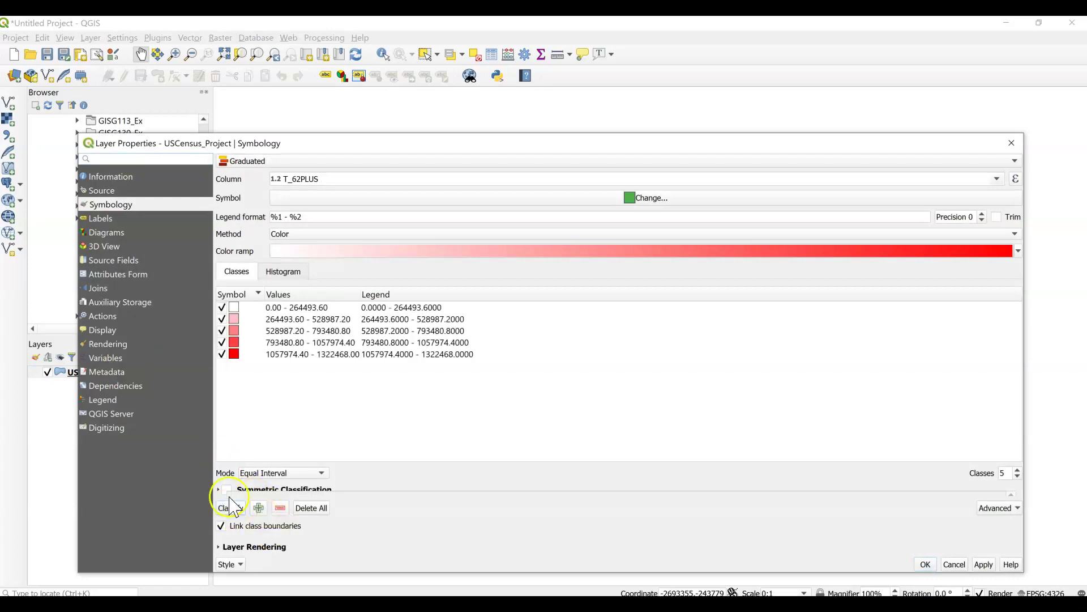
pyautogui.click(985, 565)
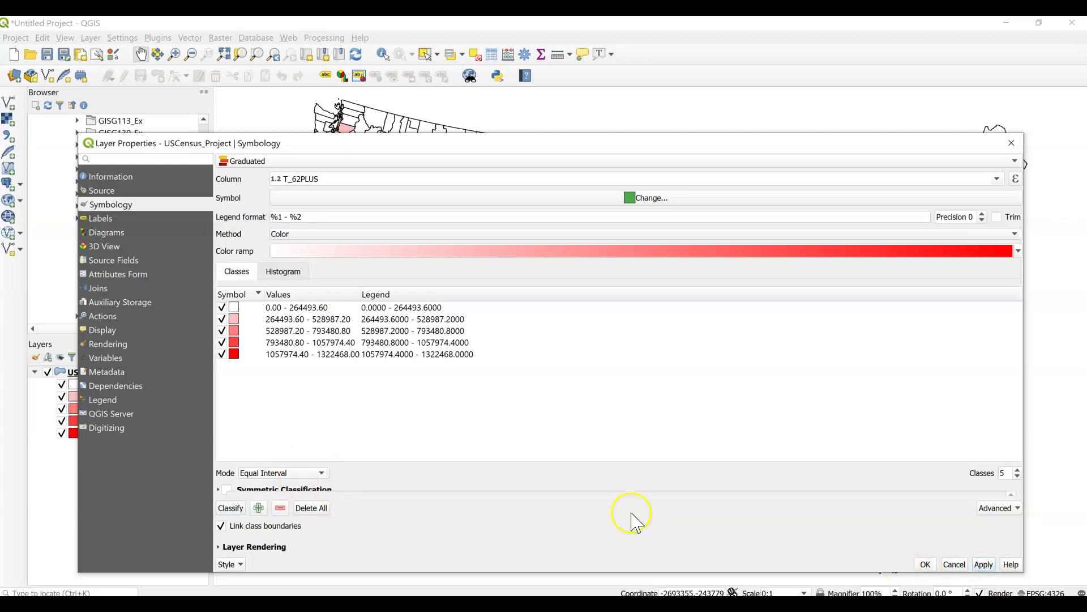
pyautogui.click(926, 565)
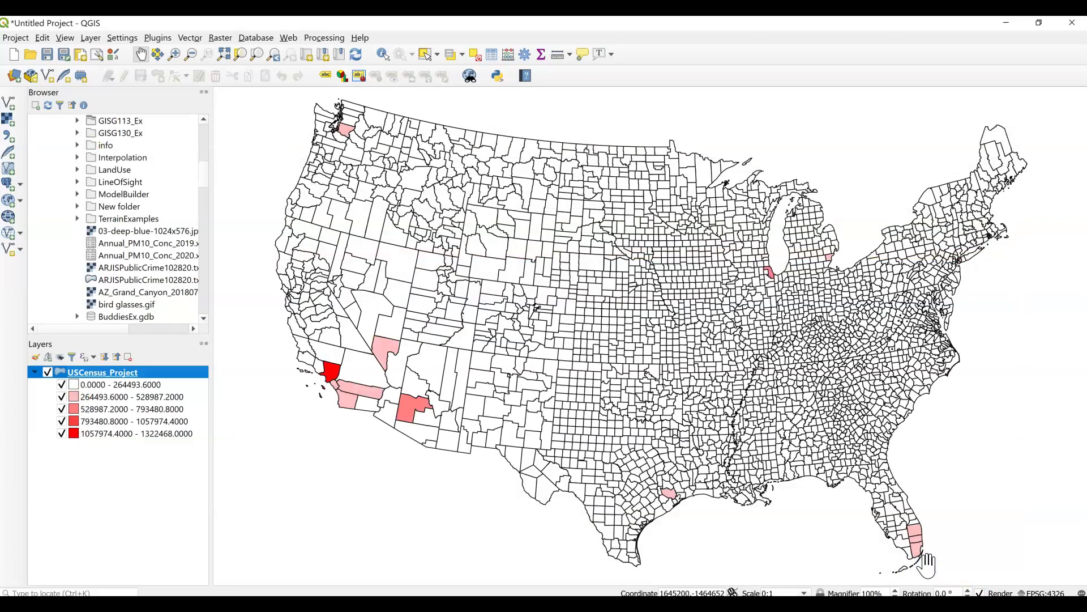
# Check the map and status bar as the T_62PLUS legend shows whole-number ranges, 0 - 264494 to 1057974 - 1322468.
pyautogui.click(351, 218)
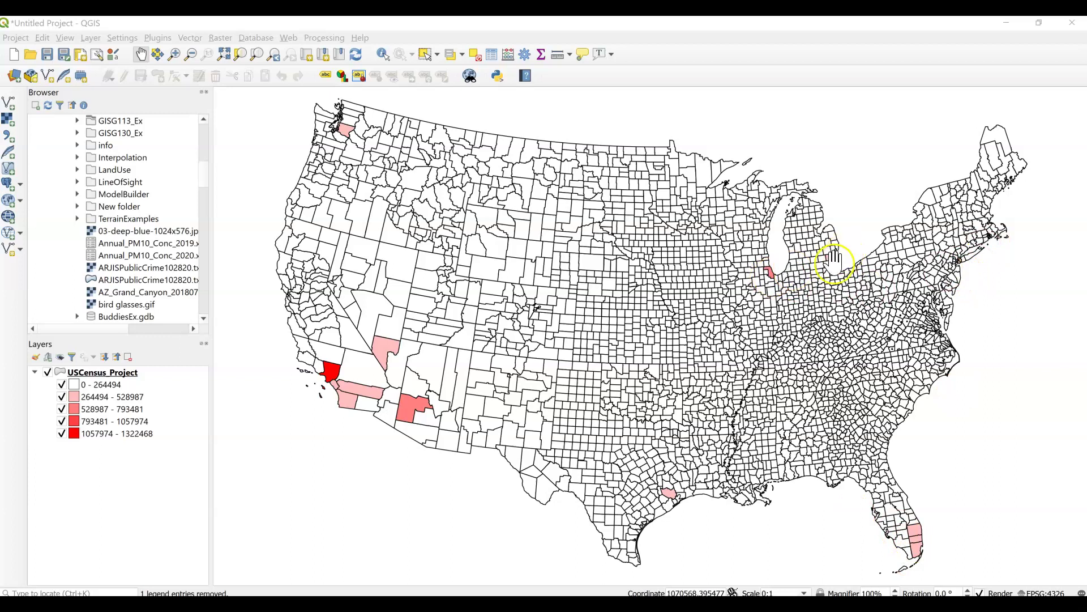
pyautogui.click(319, 382)
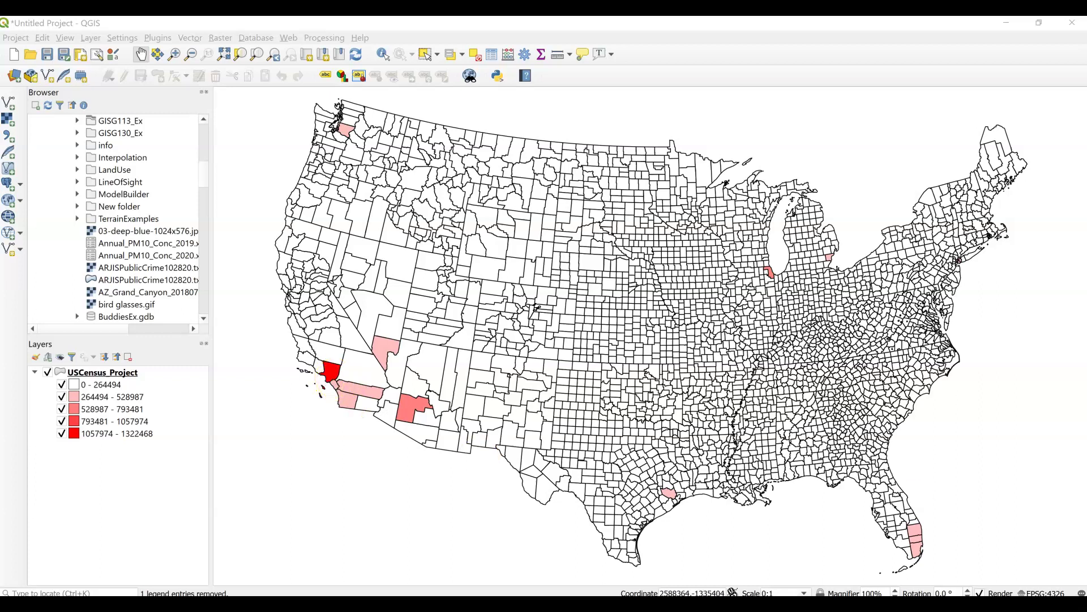
pyautogui.click(937, 590)
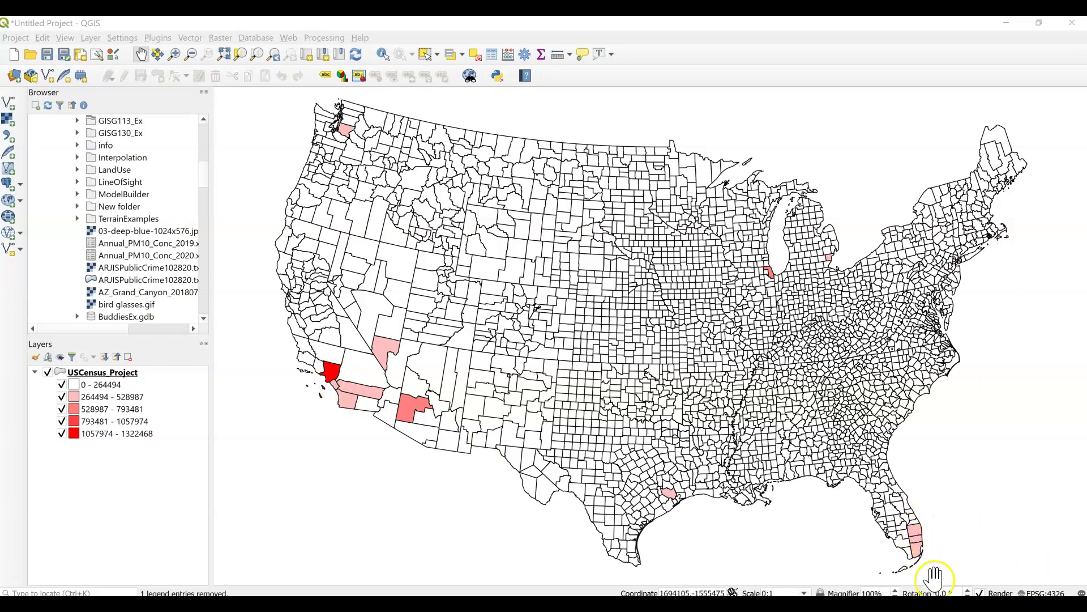
pyautogui.click(845, 589)
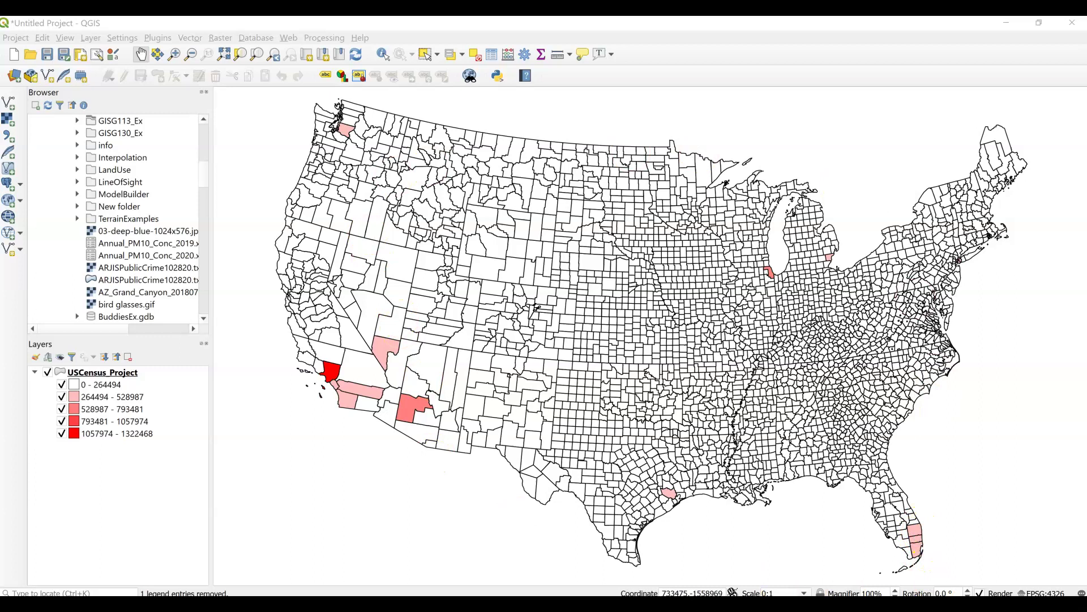
pyautogui.moveTo(575, 604)
pyautogui.rightClick(107, 373)
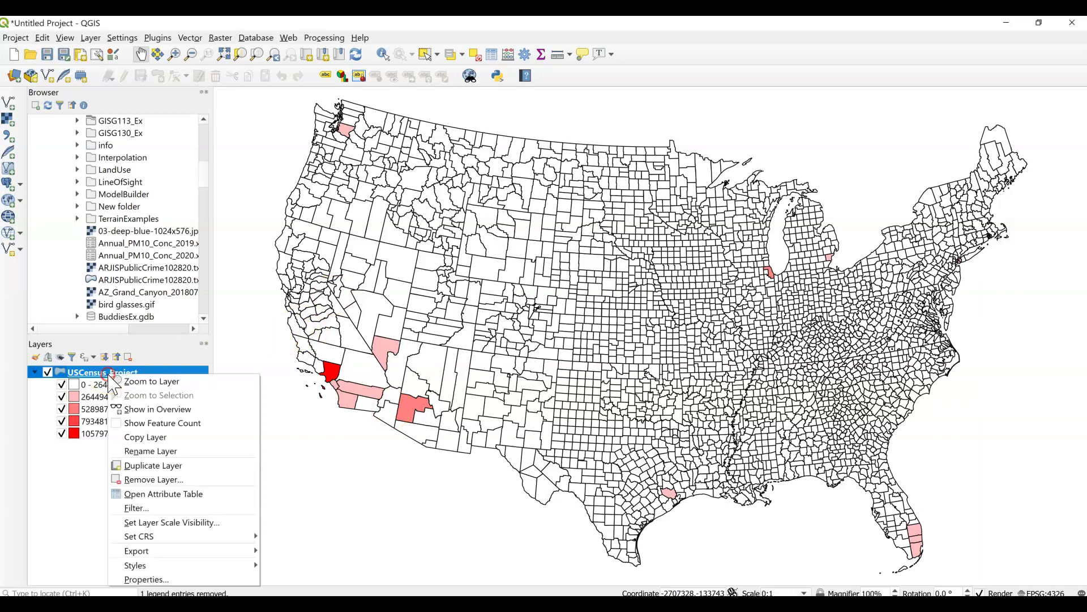
pyautogui.click(165, 581)
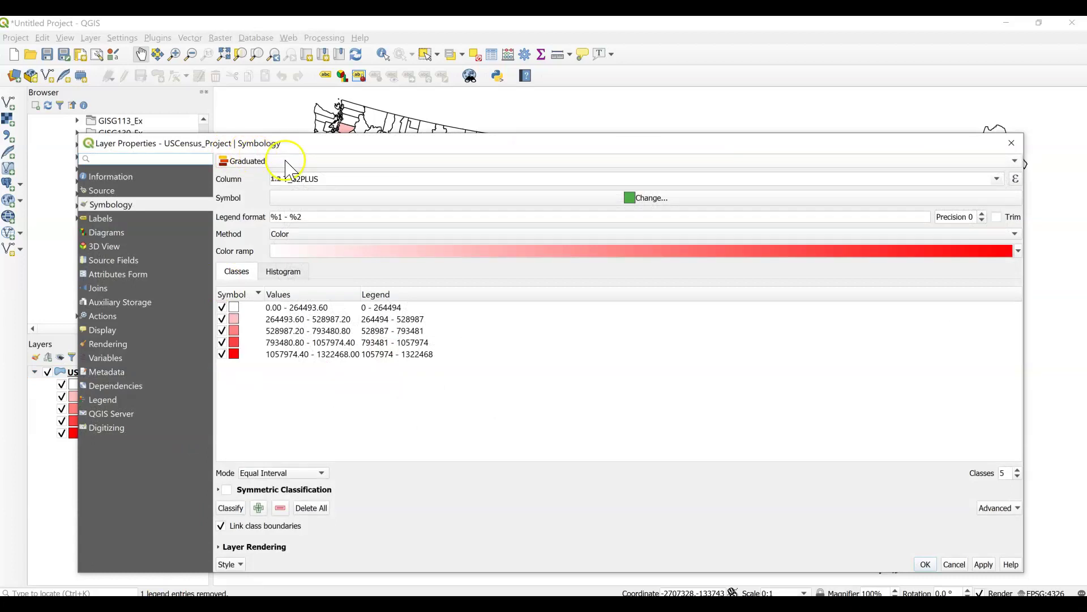
pyautogui.click(1015, 180)
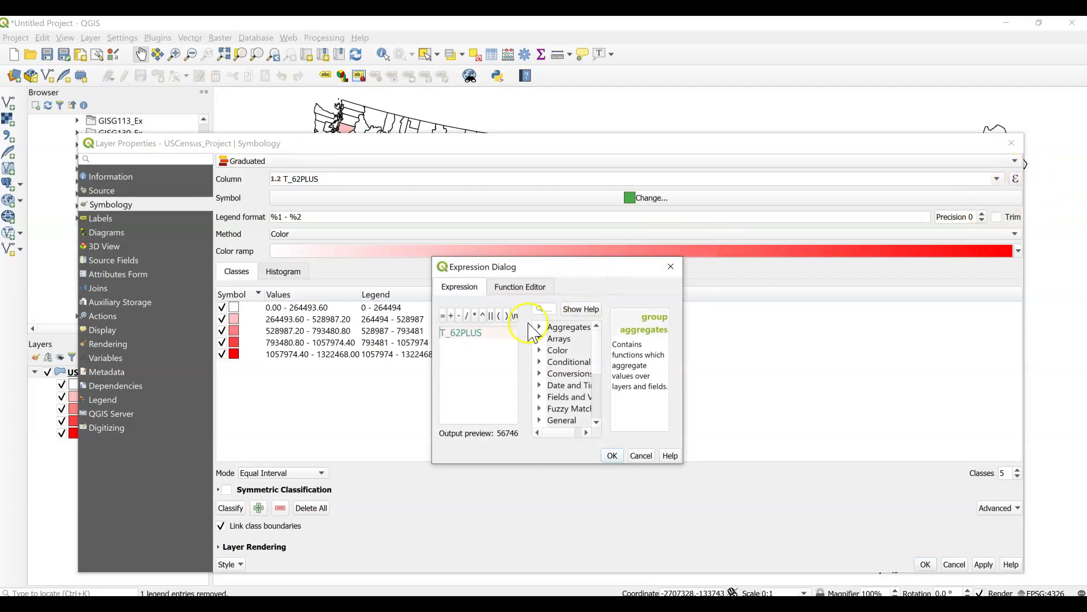
pyautogui.click(468, 316)
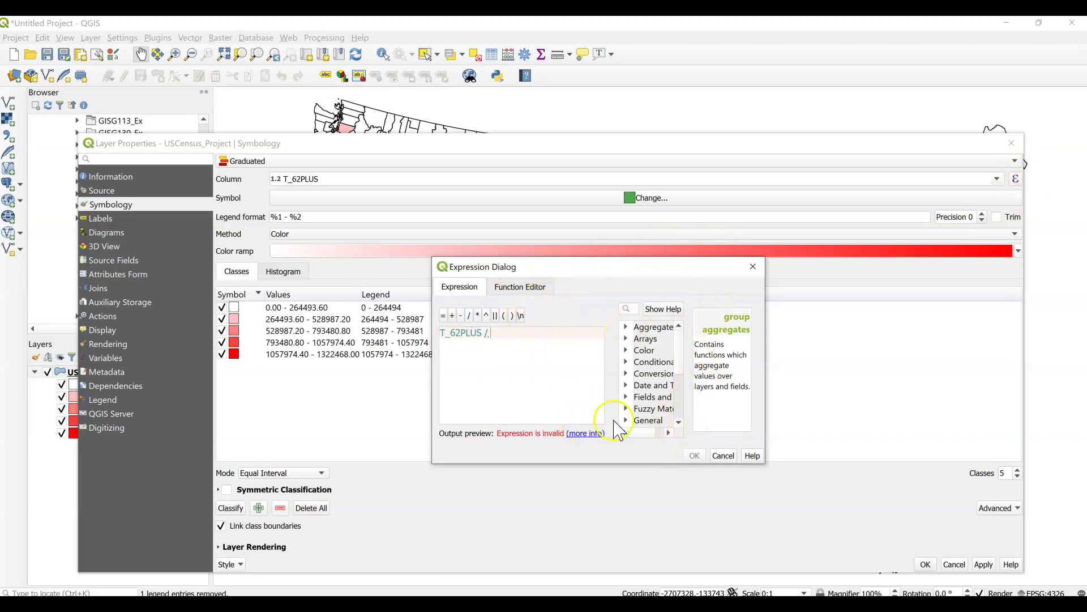
pyautogui.moveTo(685, 401); pyautogui.dragTo(740, 393)
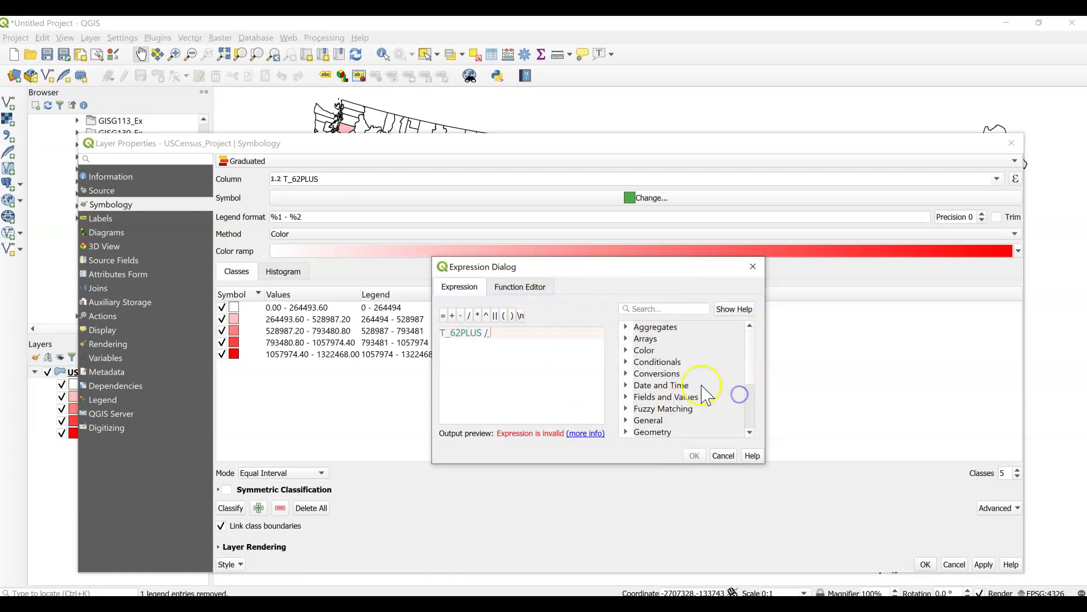
pyautogui.scroll(-3, 694, 391)
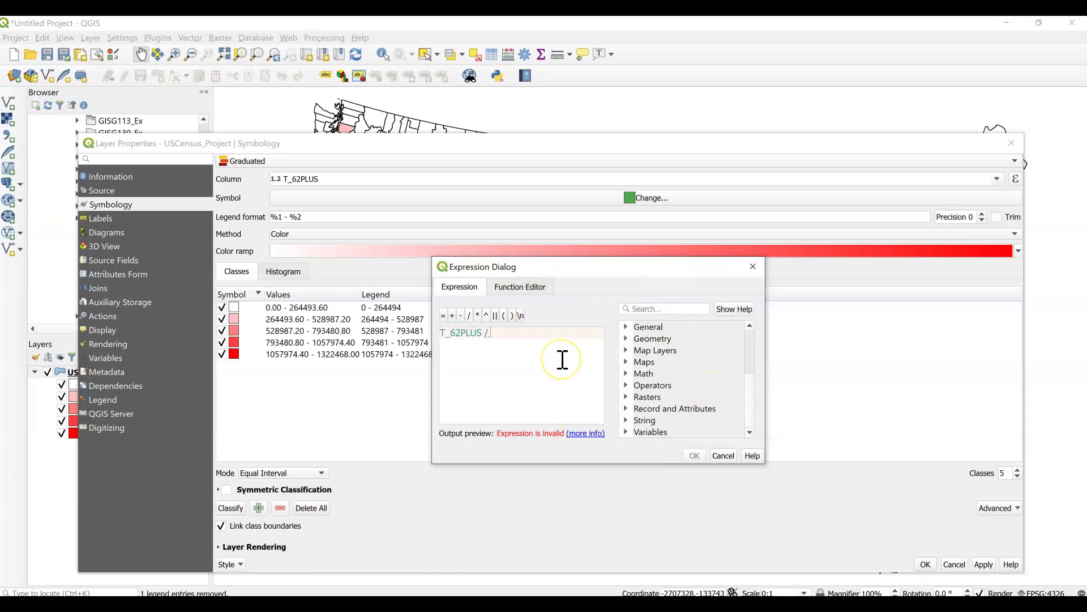
pyautogui.press('BackSpace')
pyautogui.click(626, 432)
pyautogui.scroll(-2, 646, 419)
pyautogui.scroll(-12, 670, 409)
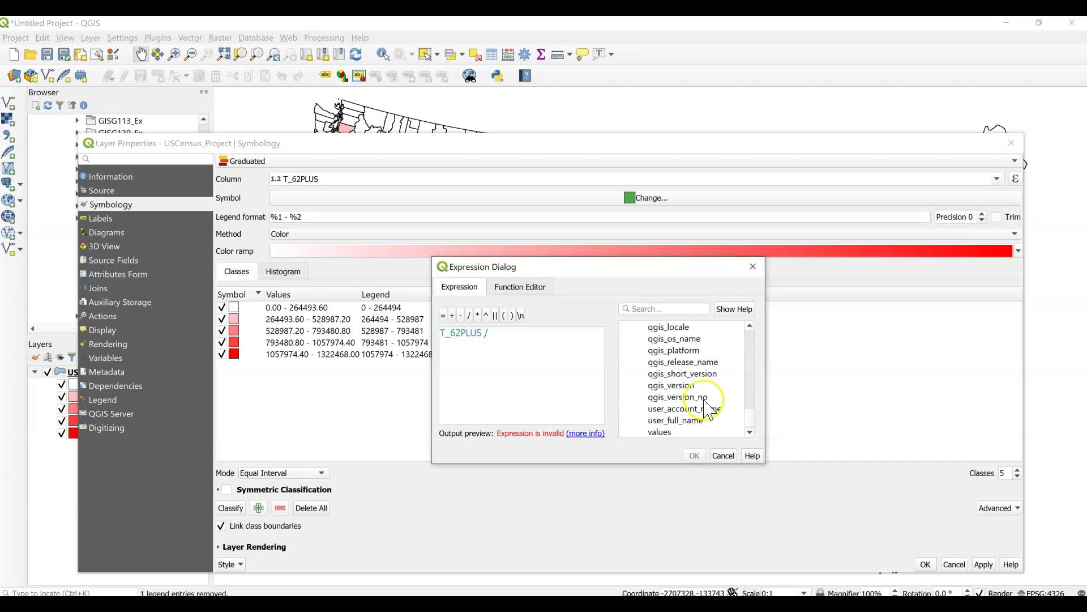
pyautogui.scroll(20, 707, 408)
pyautogui.click(520, 289)
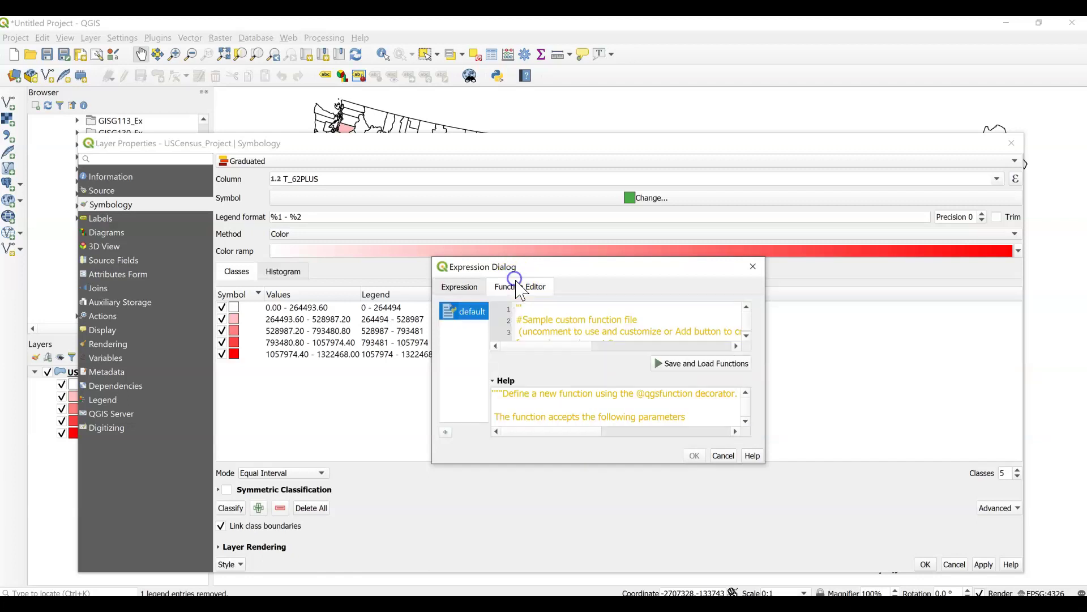
pyautogui.click(753, 266)
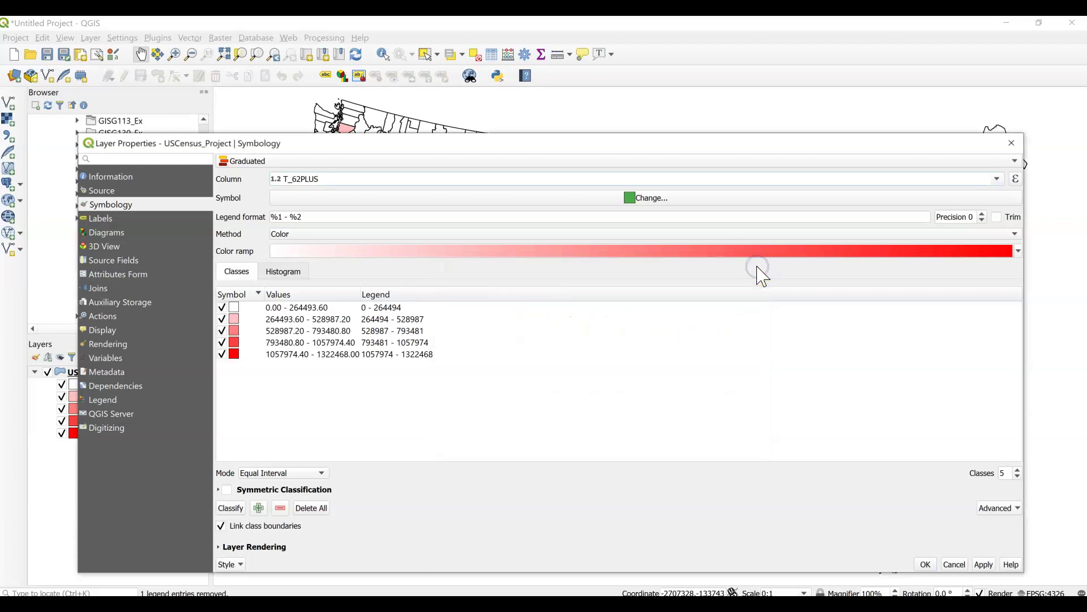
pyautogui.click(1011, 142)
pyautogui.rightClick(98, 376)
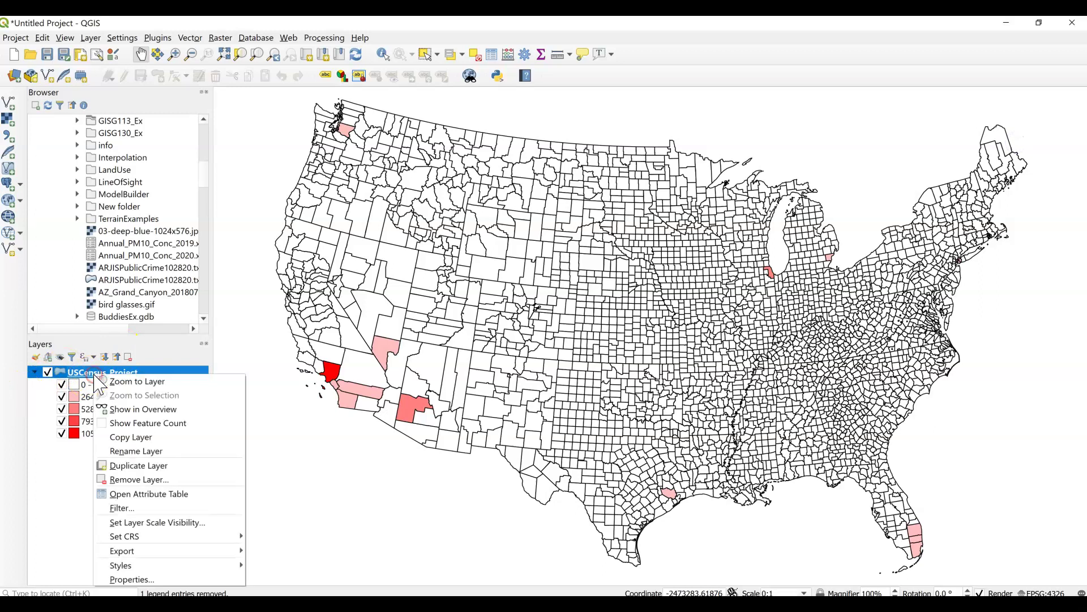
pyautogui.click(113, 494)
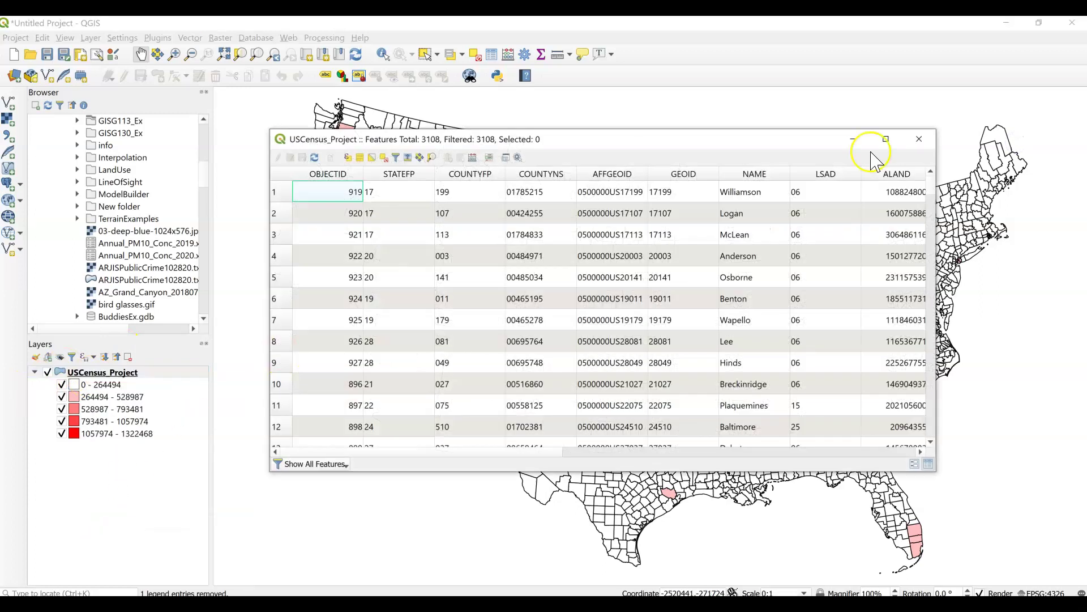
pyautogui.moveTo(539, 451); pyautogui.dragTo(954, 450)
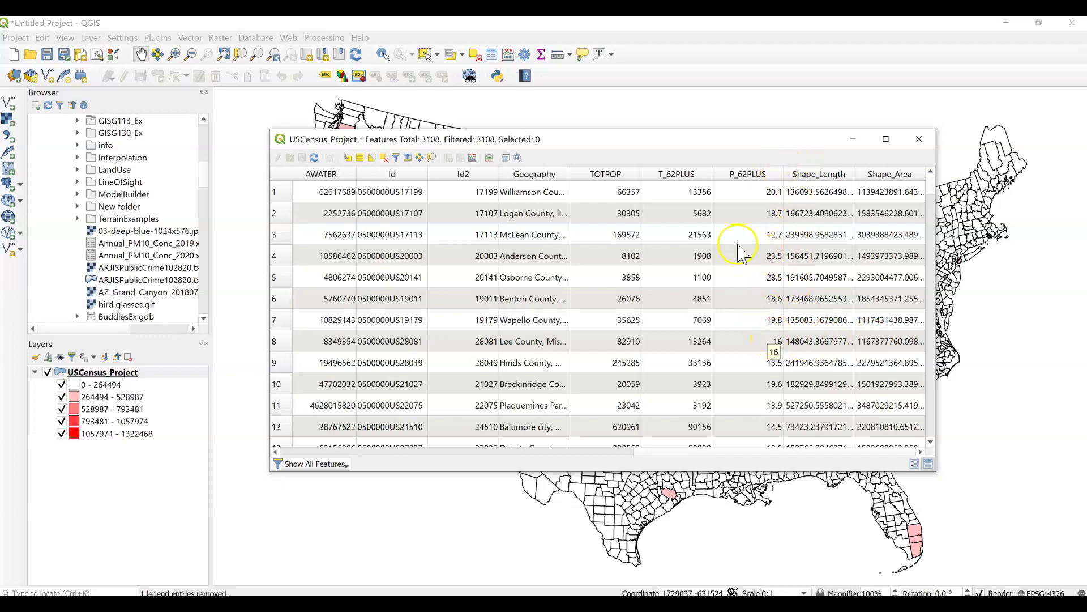
pyautogui.click(761, 176)
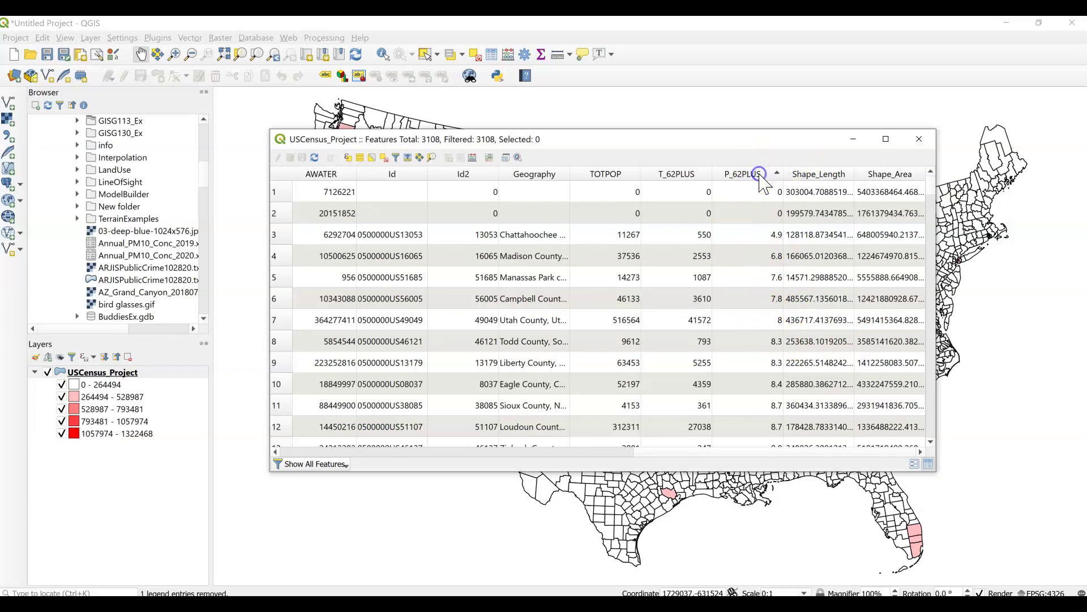
pyautogui.click(762, 175)
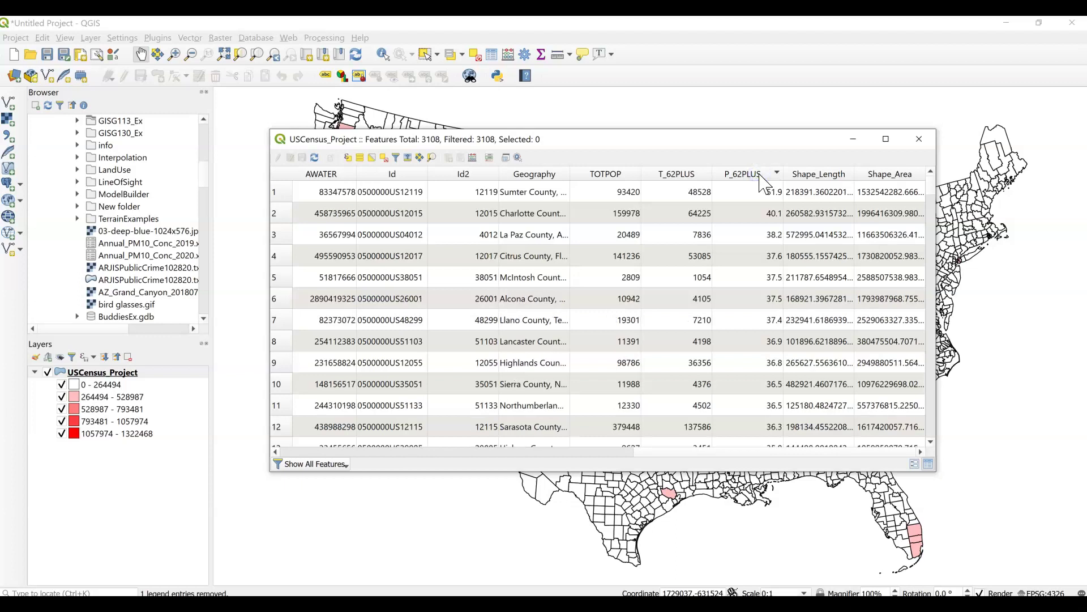
pyautogui.click(919, 139)
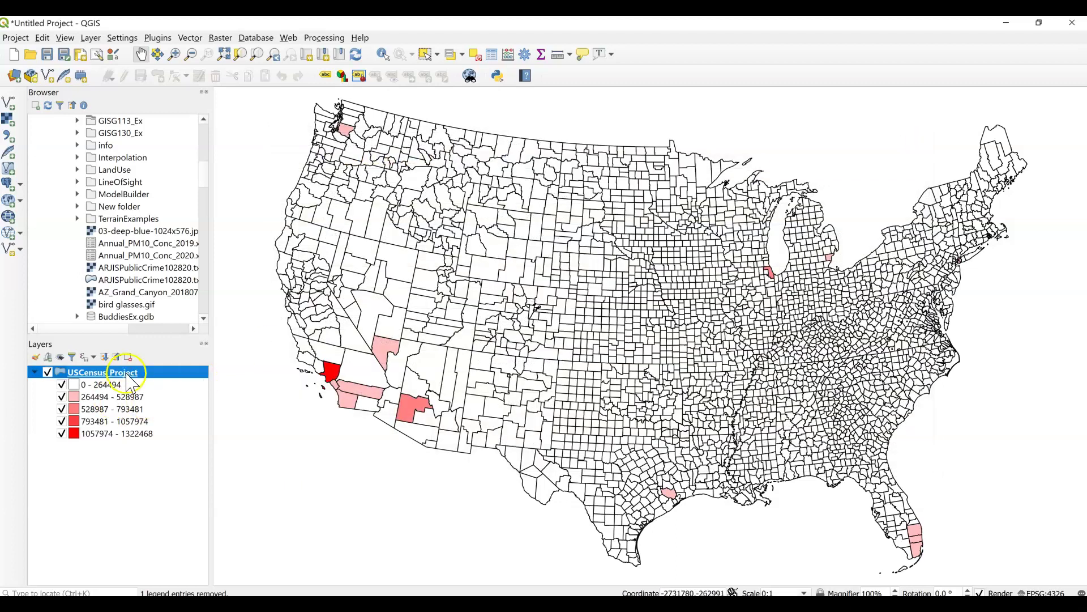
# Reclassify T_62PLUS into five Quantile (Equal Count) classes, 0 - 1907 up to 15511 - 1322468.
pyautogui.doubleClick(128, 374)
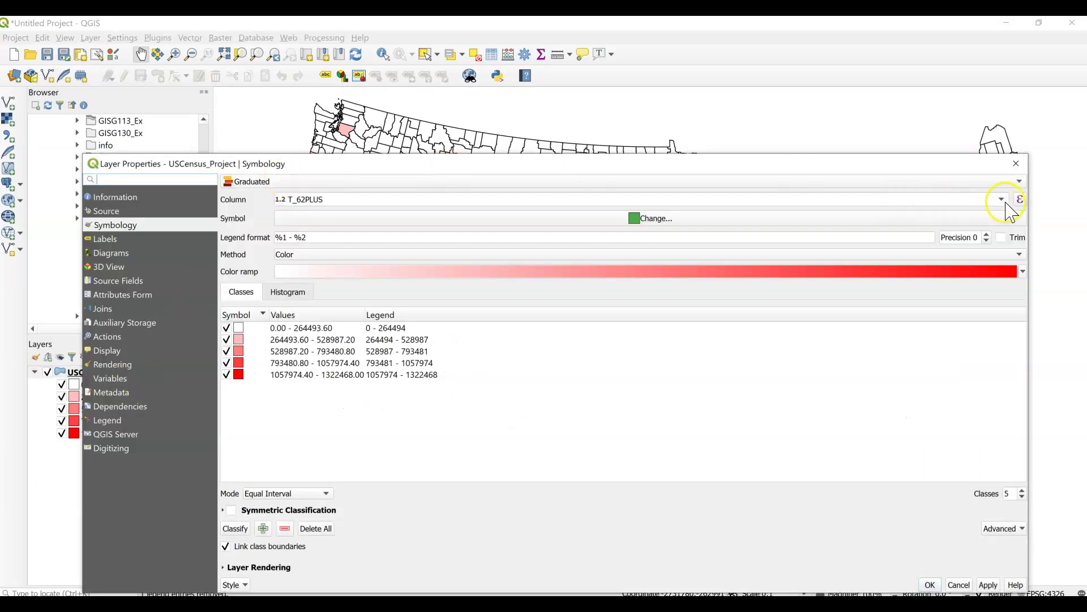
pyautogui.click(1016, 163)
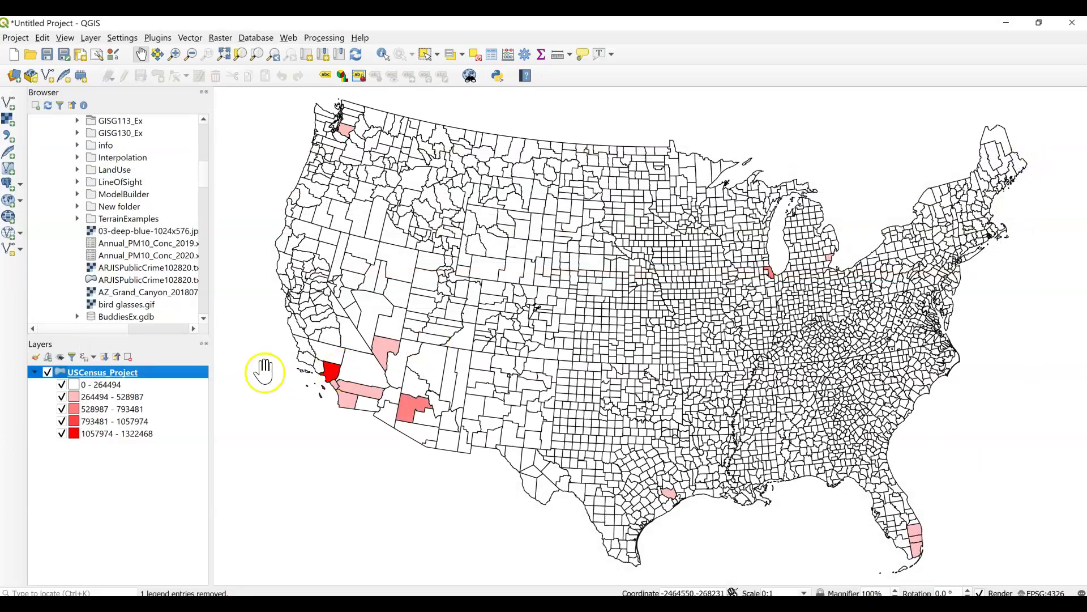
pyautogui.doubleClick(130, 372)
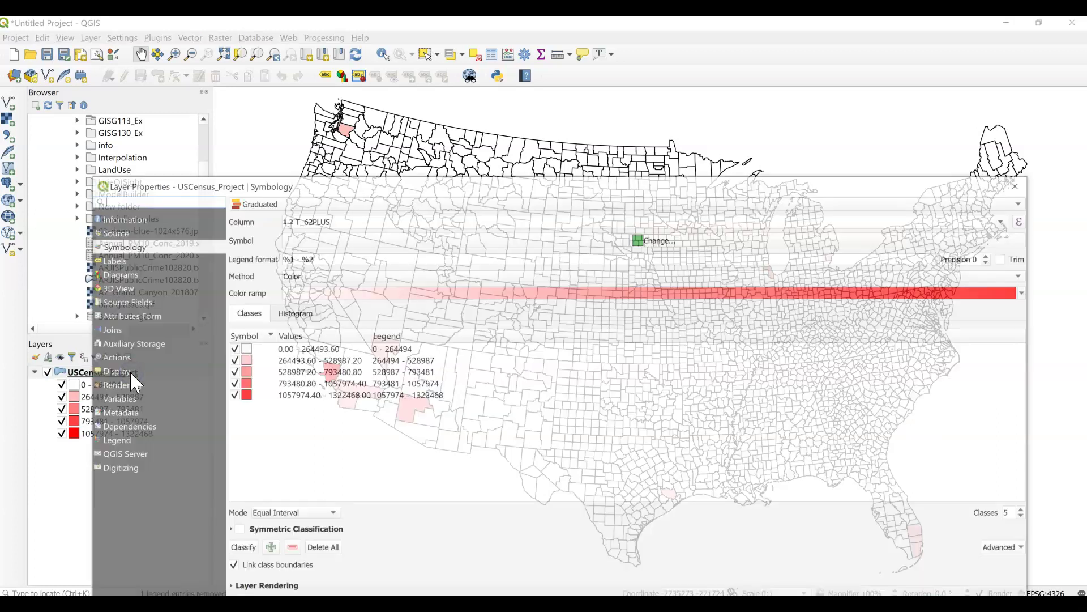
pyautogui.click(280, 514)
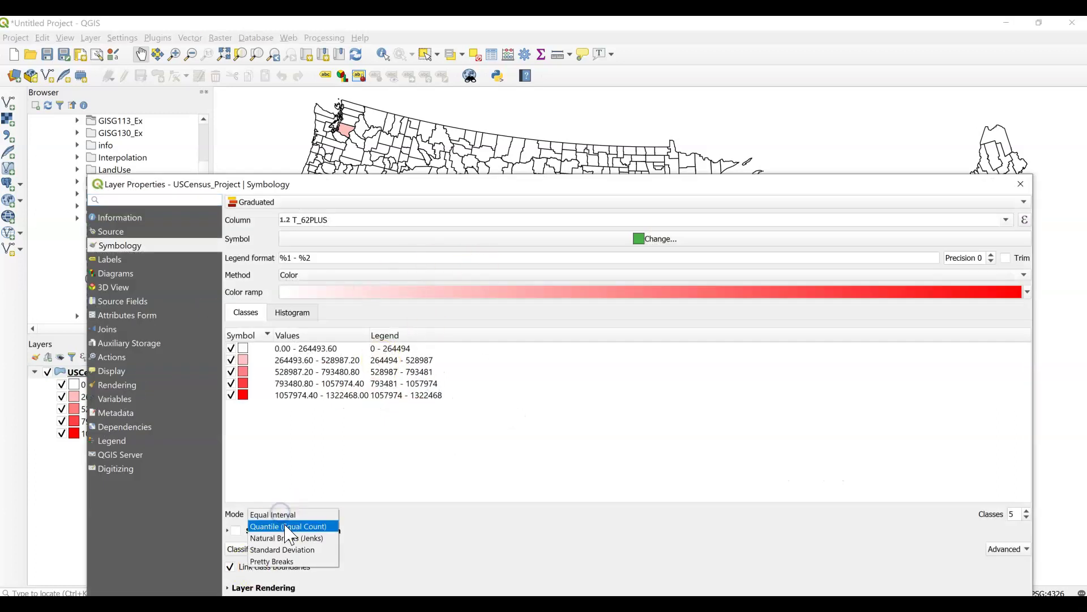
pyautogui.click(285, 526)
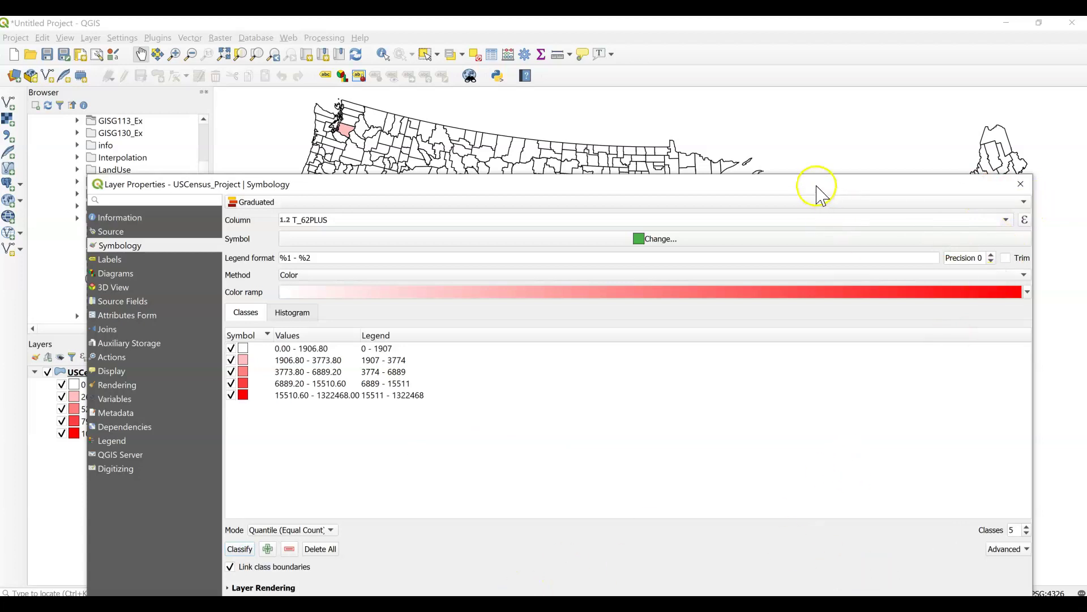
pyautogui.moveTo(818, 188); pyautogui.dragTo(803, 84)
pyautogui.click(978, 502)
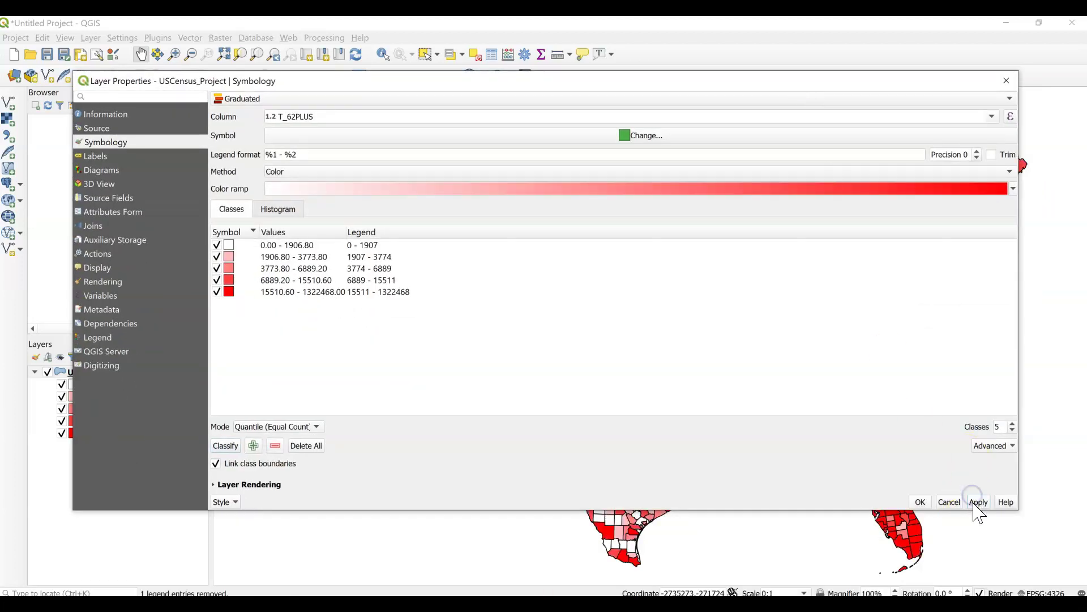
pyautogui.click(920, 502)
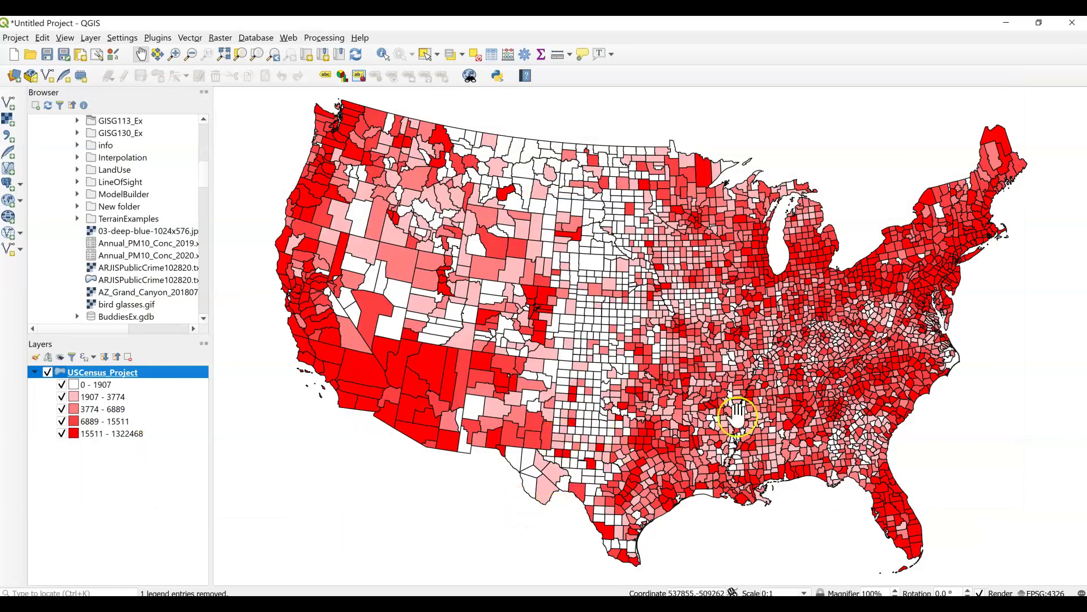
# Classify counties by P_62PLUS in five Equal Interval classes at precision 1, 0.0 - 10.4 to 41.5 - 51.9.
pyautogui.doubleClick(85, 373)
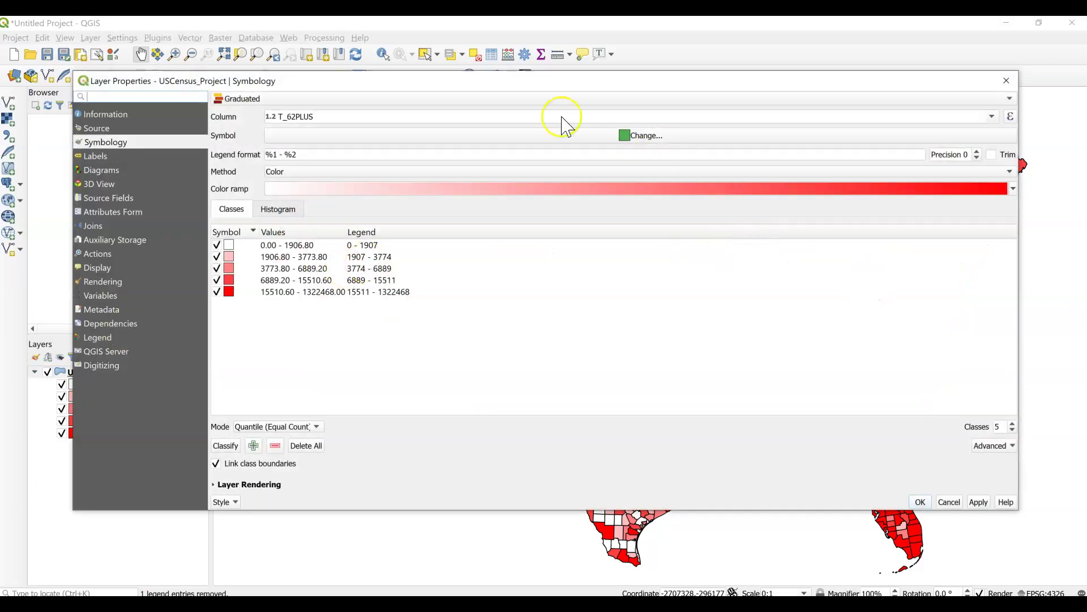
pyautogui.click(994, 117)
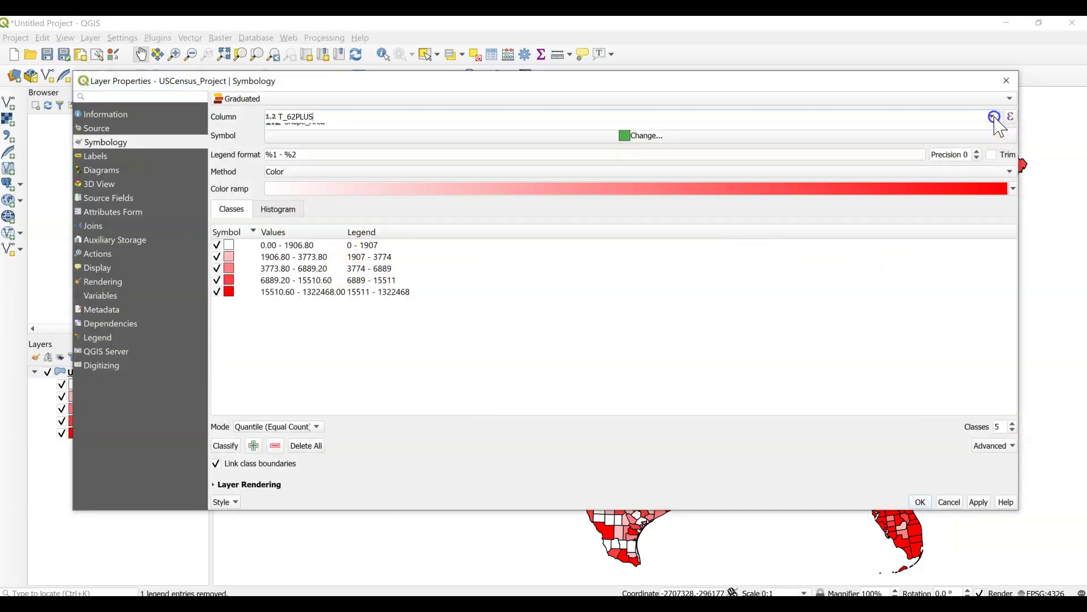
pyautogui.click(298, 234)
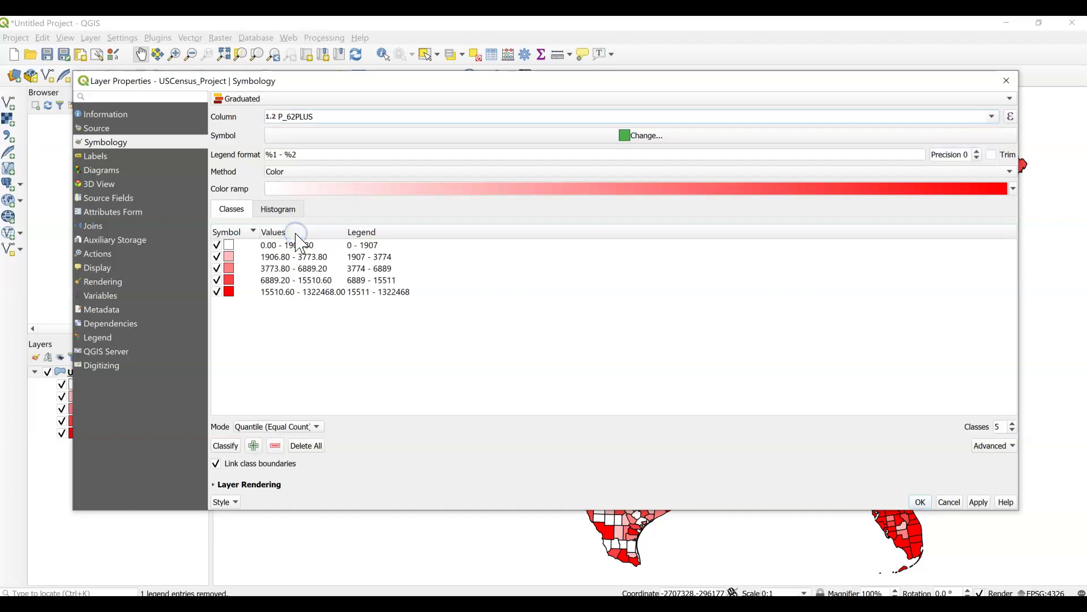
pyautogui.click(276, 428)
pyautogui.click(267, 417)
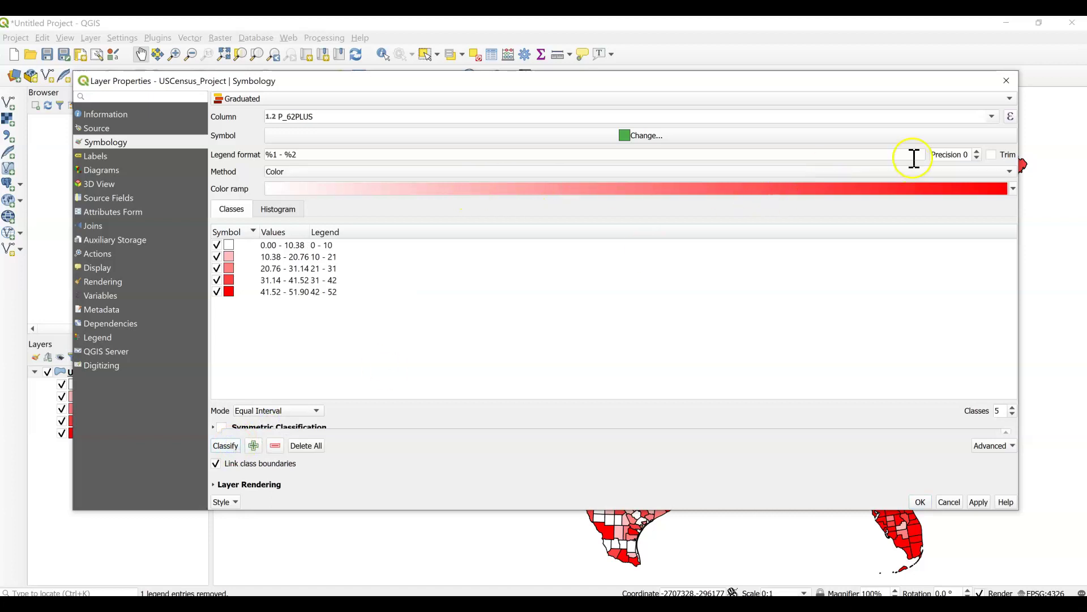
pyautogui.click(976, 152)
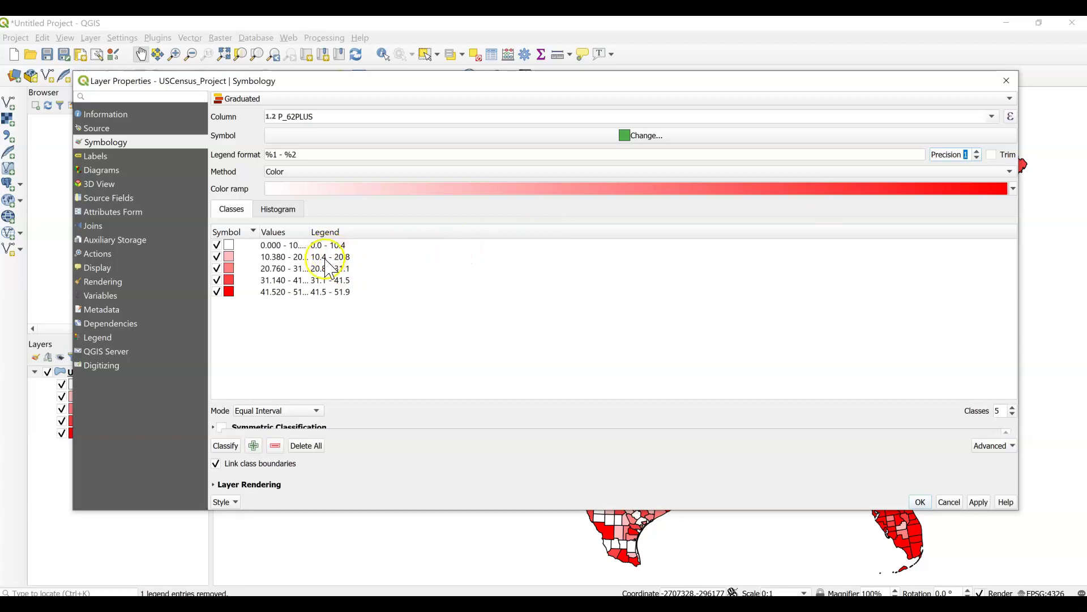
pyautogui.click(979, 502)
pyautogui.click(920, 501)
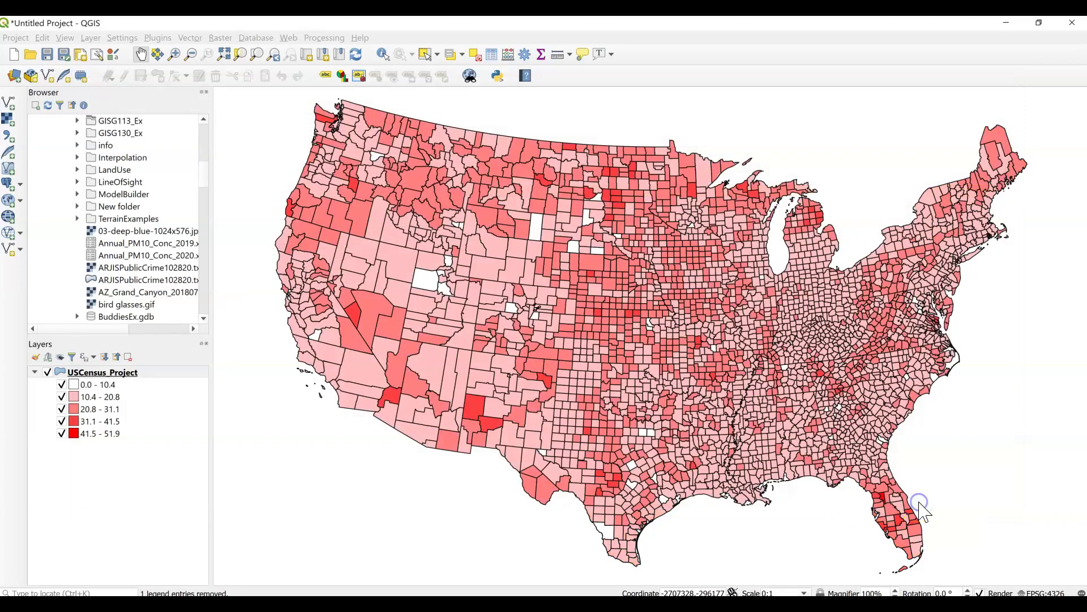
pyautogui.doubleClick(144, 372)
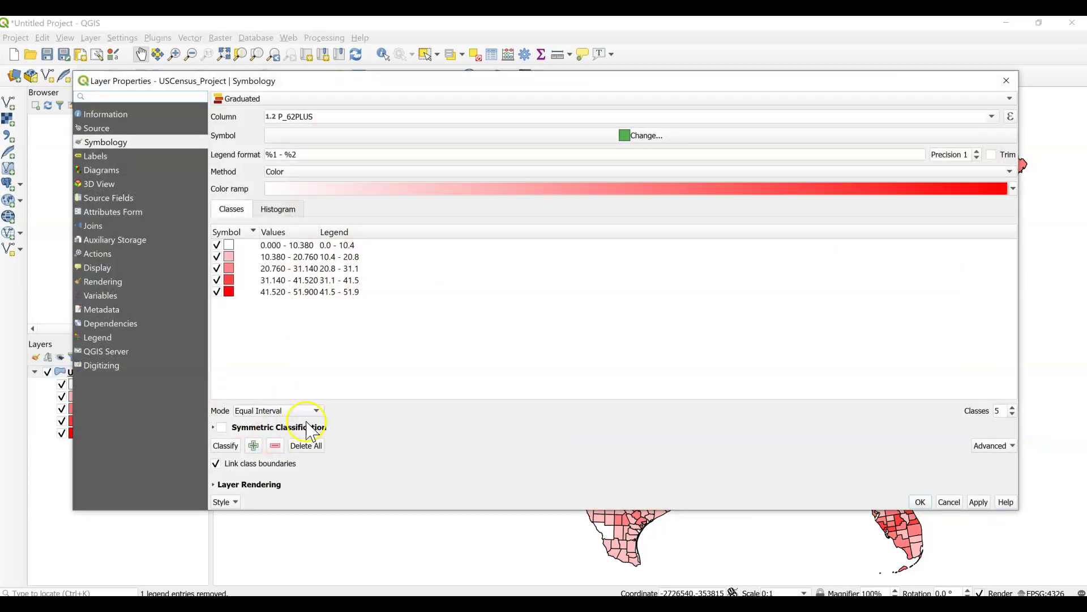
pyautogui.click(1007, 81)
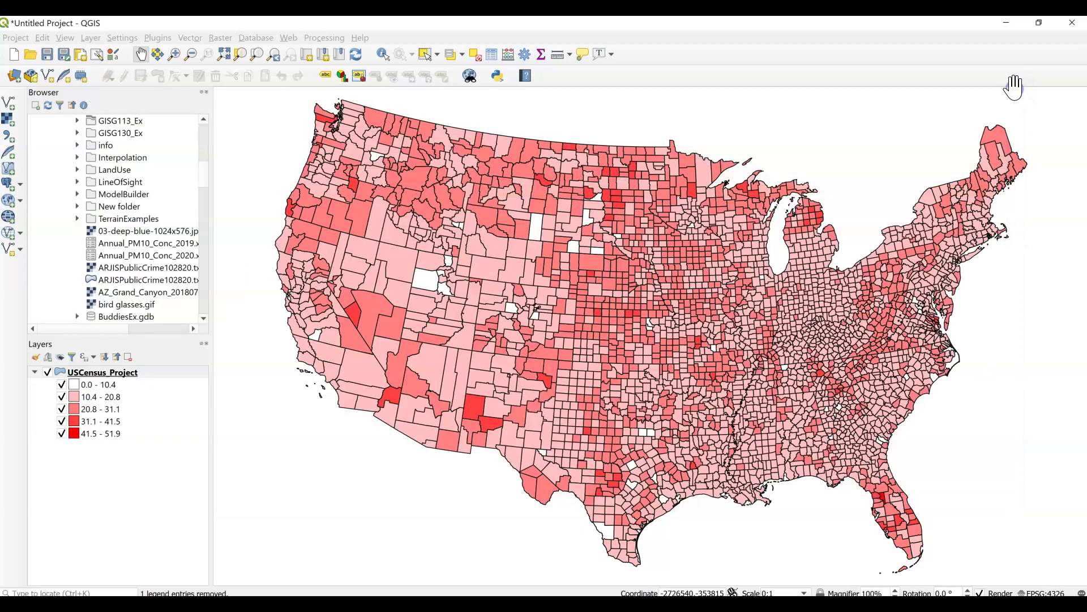
pyautogui.click(1014, 108)
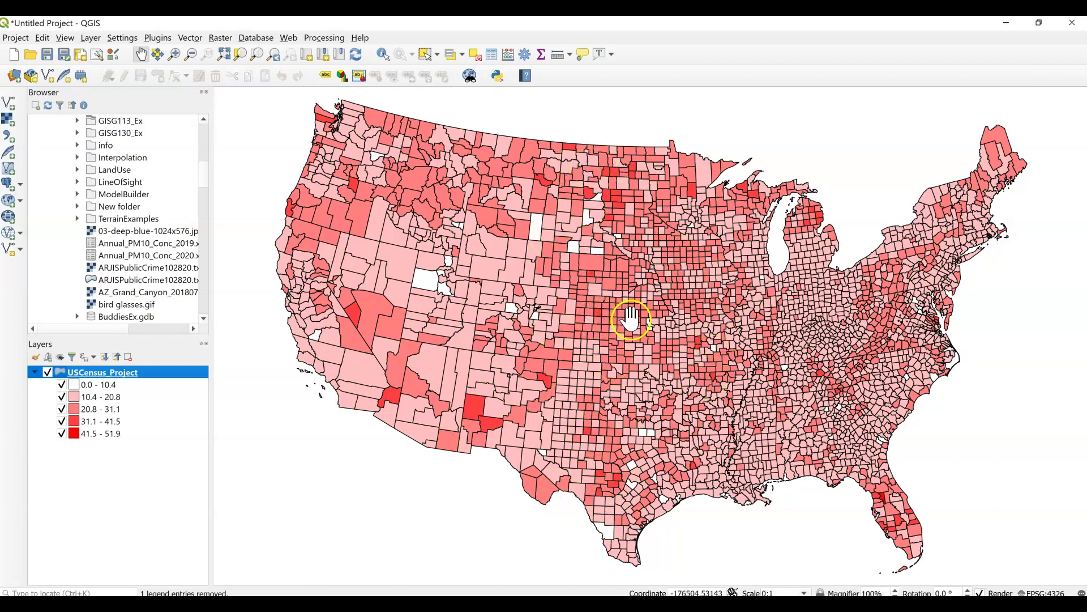
# Identify Cloud County and Republic County in Kansas to view their attributes.
pyautogui.click(383, 55)
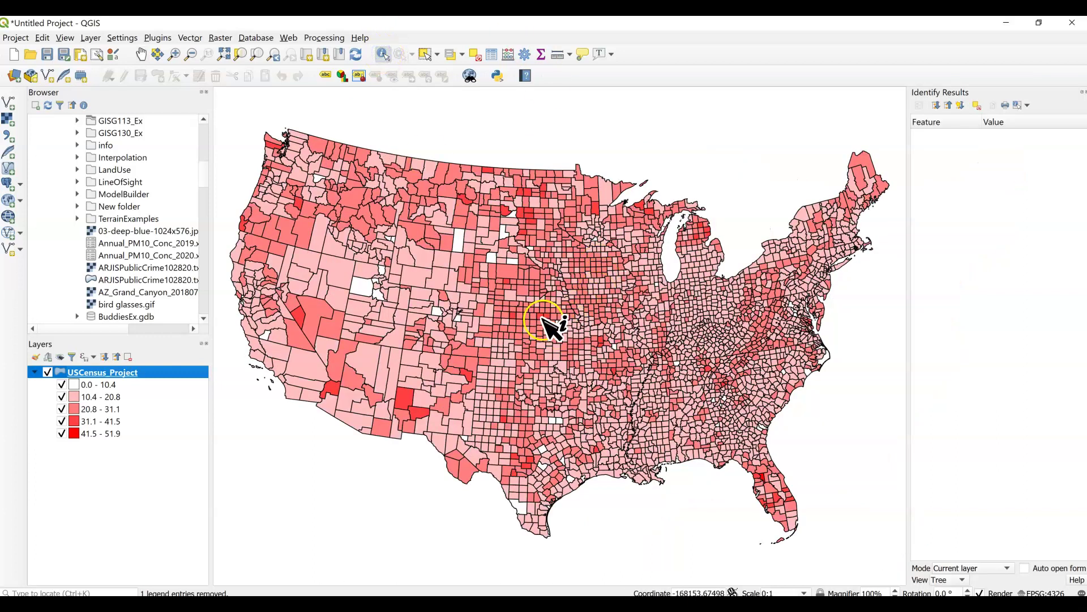
pyautogui.scroll(1, 548, 319)
pyautogui.click(540, 316)
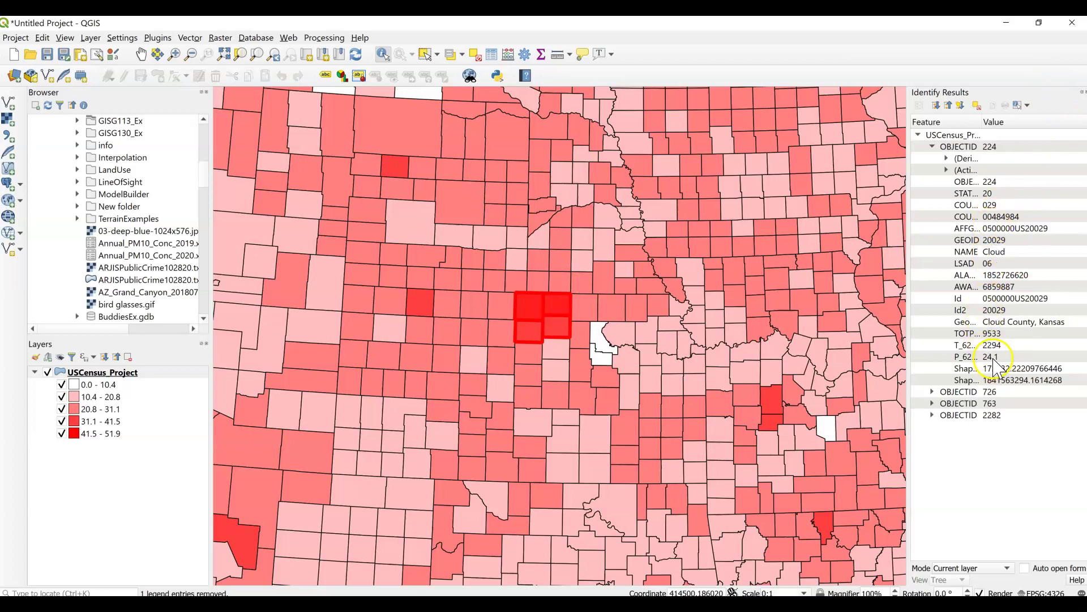
pyautogui.click(559, 306)
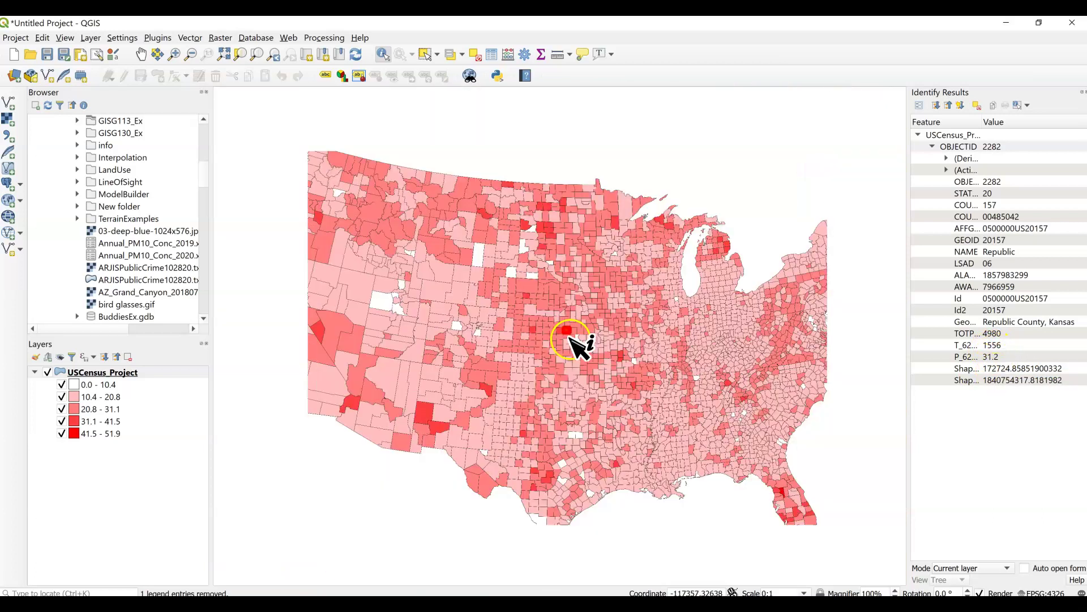
# Zoom to the full census layer and identify San Diego County, showing P_62PLUS 14.1.
pyautogui.hotkey('ctrl', 'shift', 'f')
pyautogui.scroll(2, 779, 507)
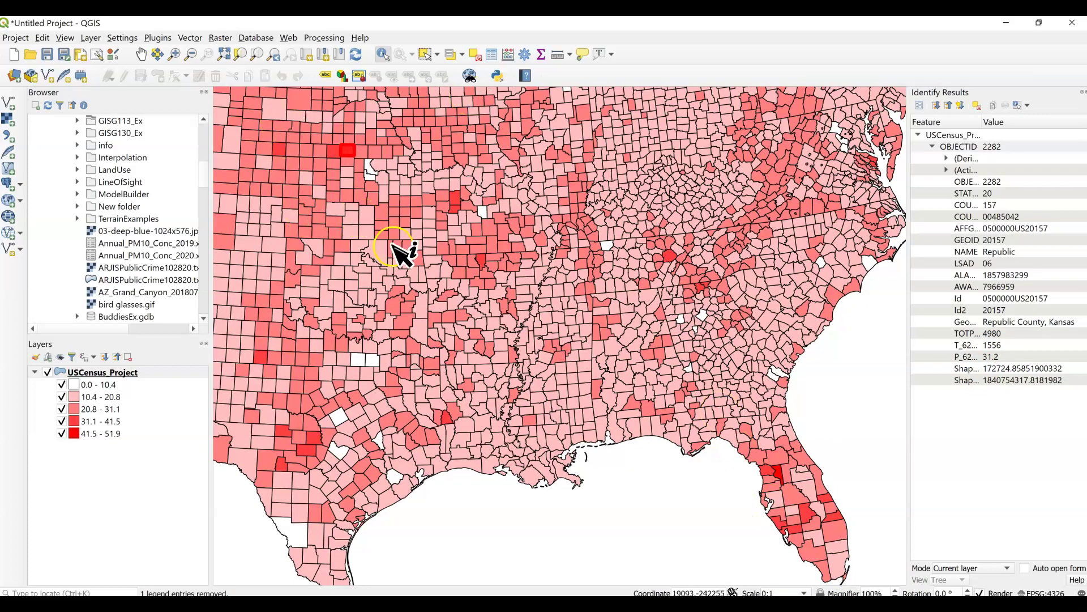
pyautogui.scroll(-2, 395, 248)
pyautogui.rightClick(119, 371)
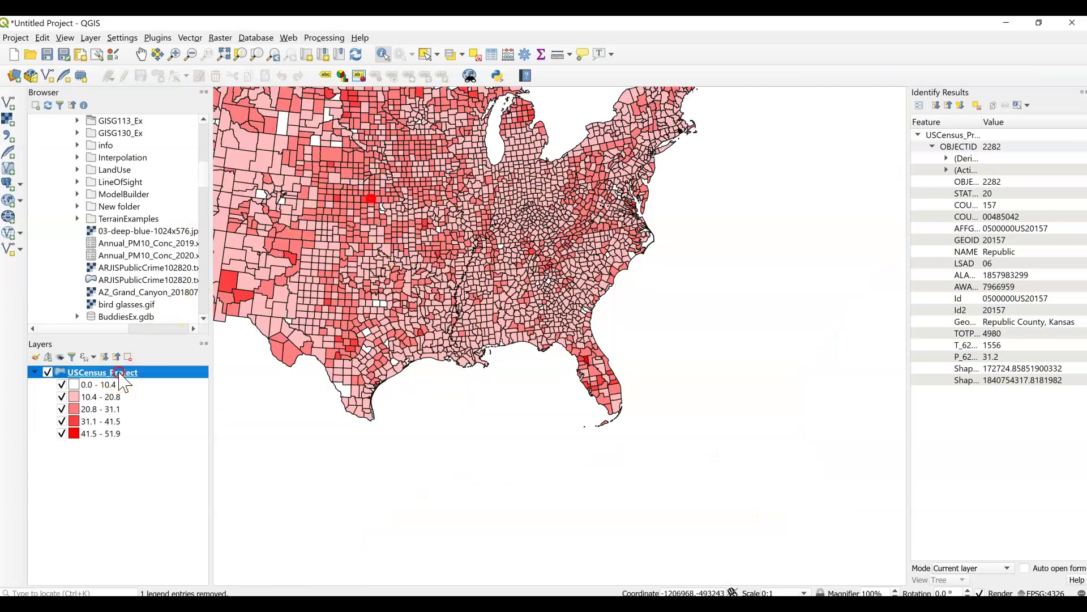
pyautogui.click(130, 380)
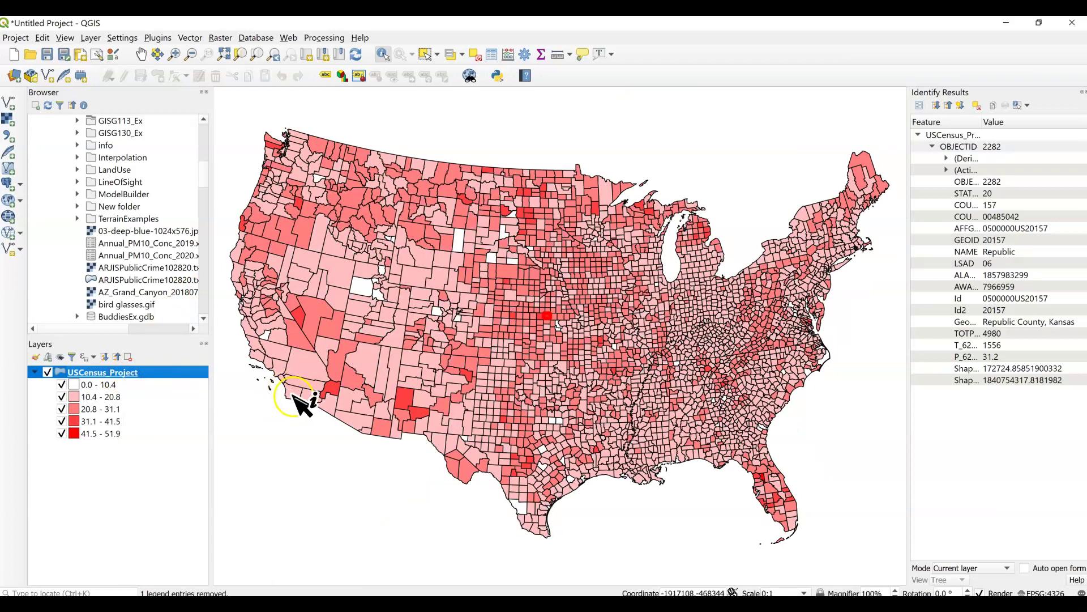
pyautogui.click(293, 396)
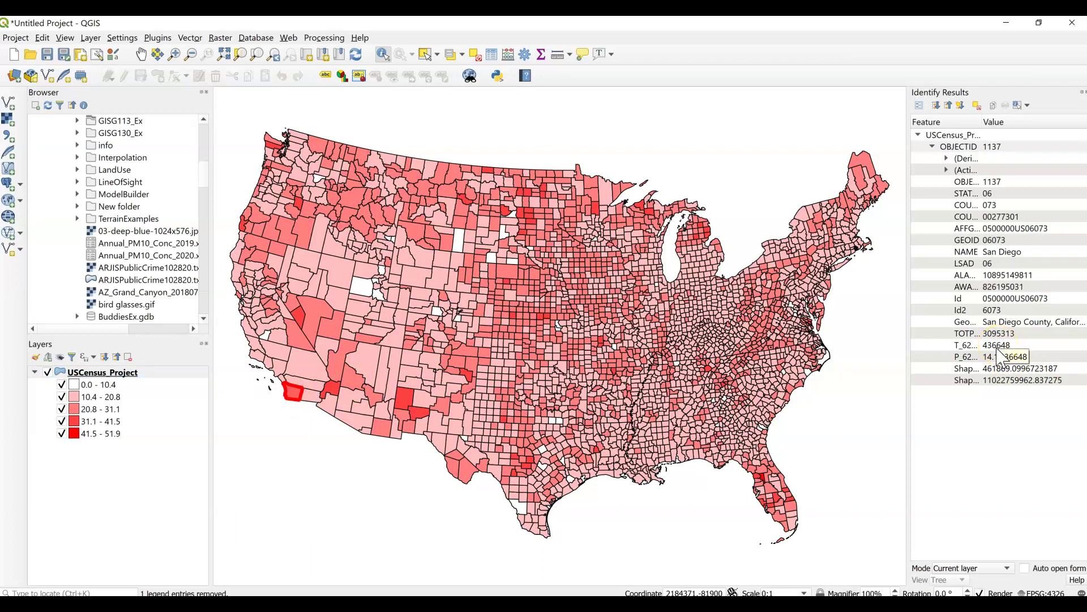
pyautogui.click(1003, 360)
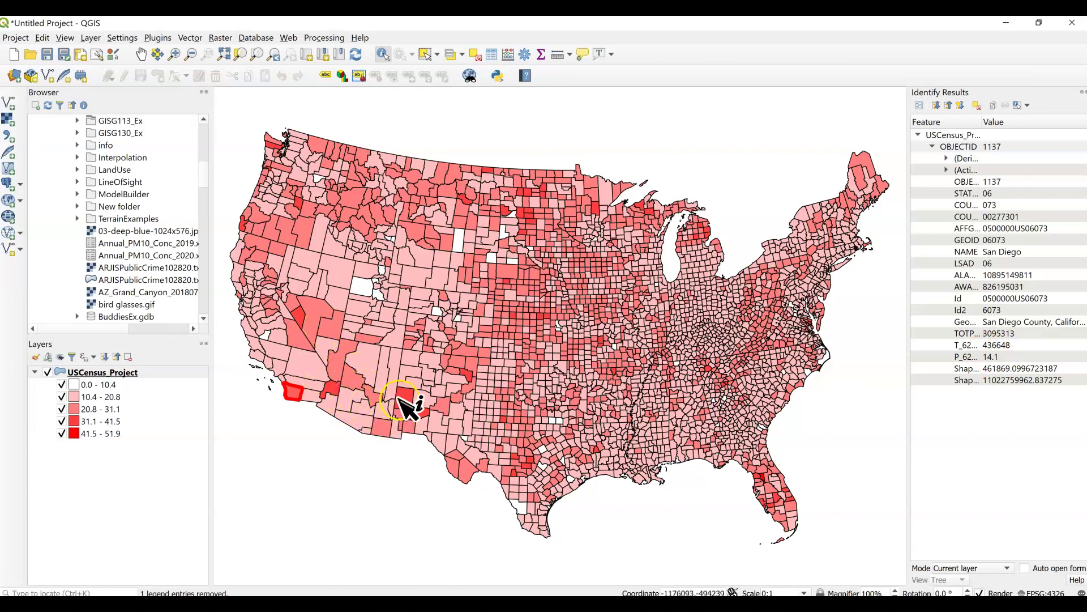
# Identify Will County, Illinois and Lake County, Indiana, expanding their attribute details.
pyautogui.scroll(1, 827, 290)
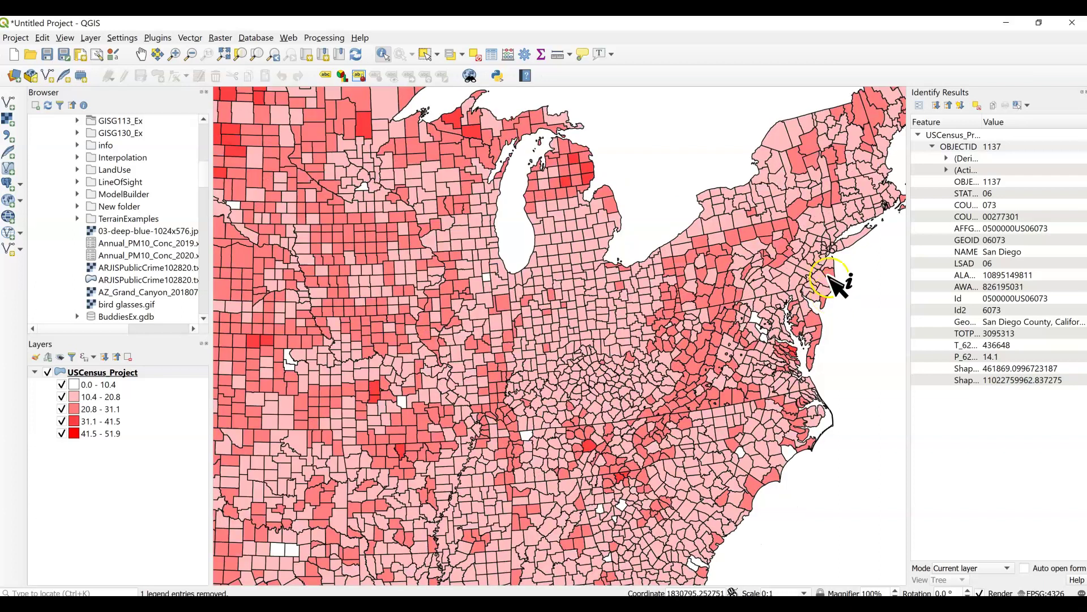
pyautogui.click(506, 274)
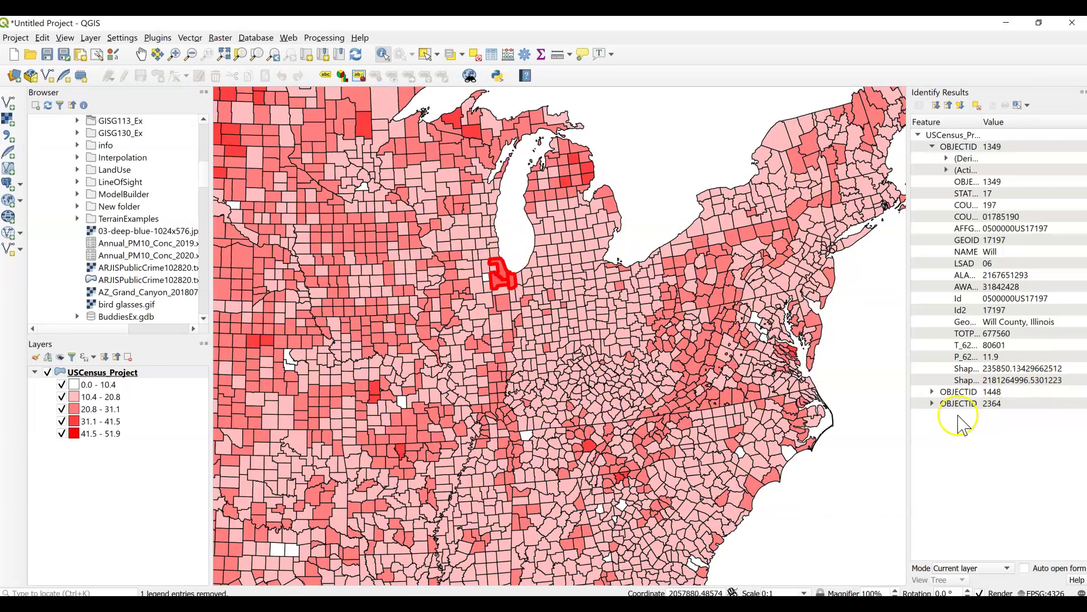
pyautogui.click(932, 391)
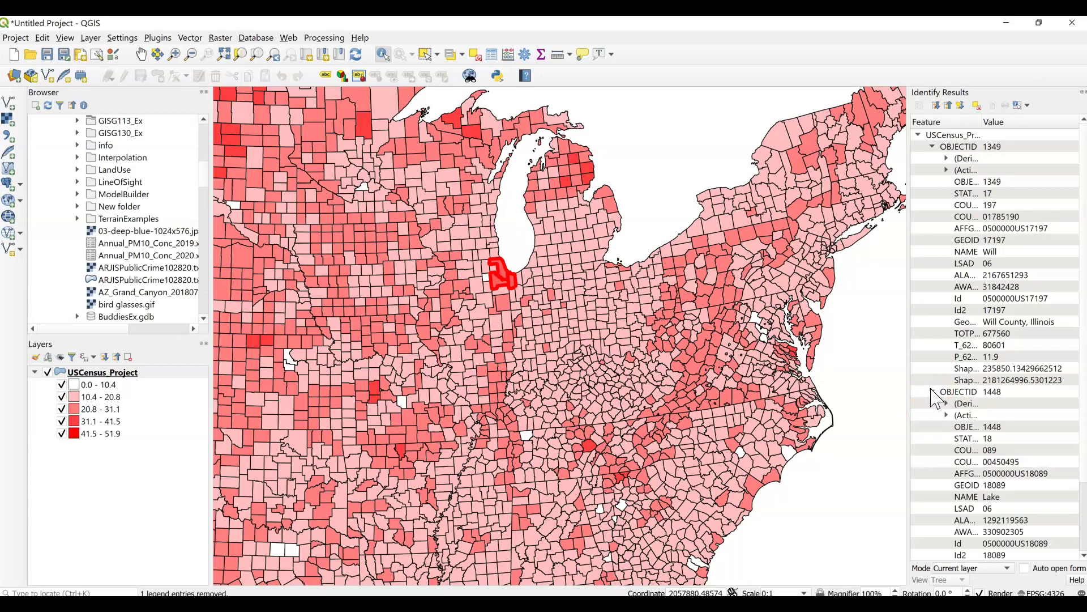
pyautogui.click(504, 272)
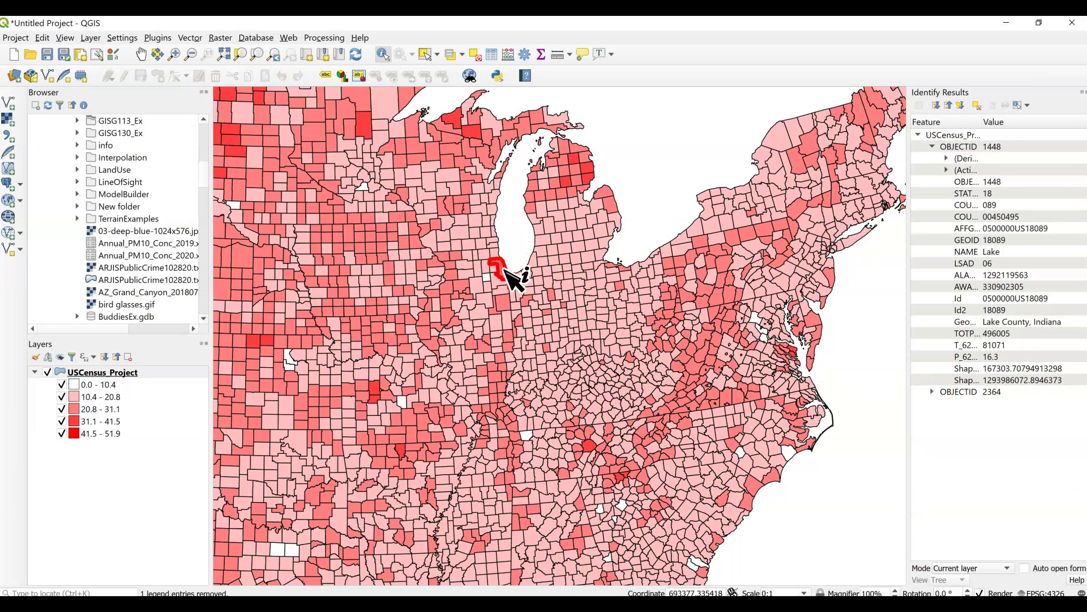
pyautogui.click(510, 255)
pyautogui.click(505, 271)
# Identify Cook County, Illinois, showing T_62PLUS 766376 and P_62PLUS 14.8.
pyautogui.click(513, 278)
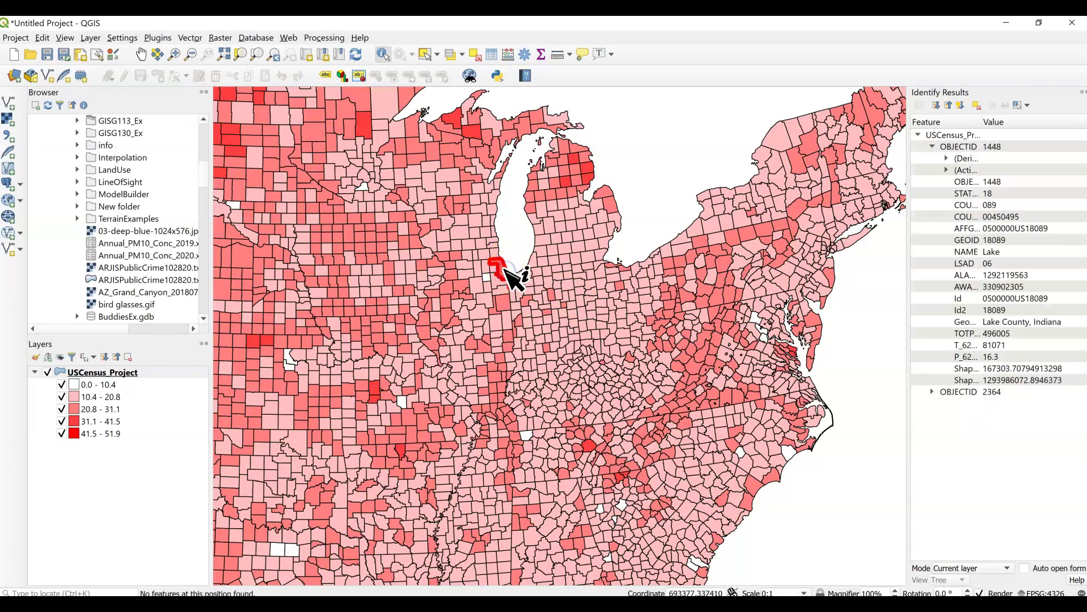
pyautogui.scroll(1, 504, 272)
pyautogui.click(498, 280)
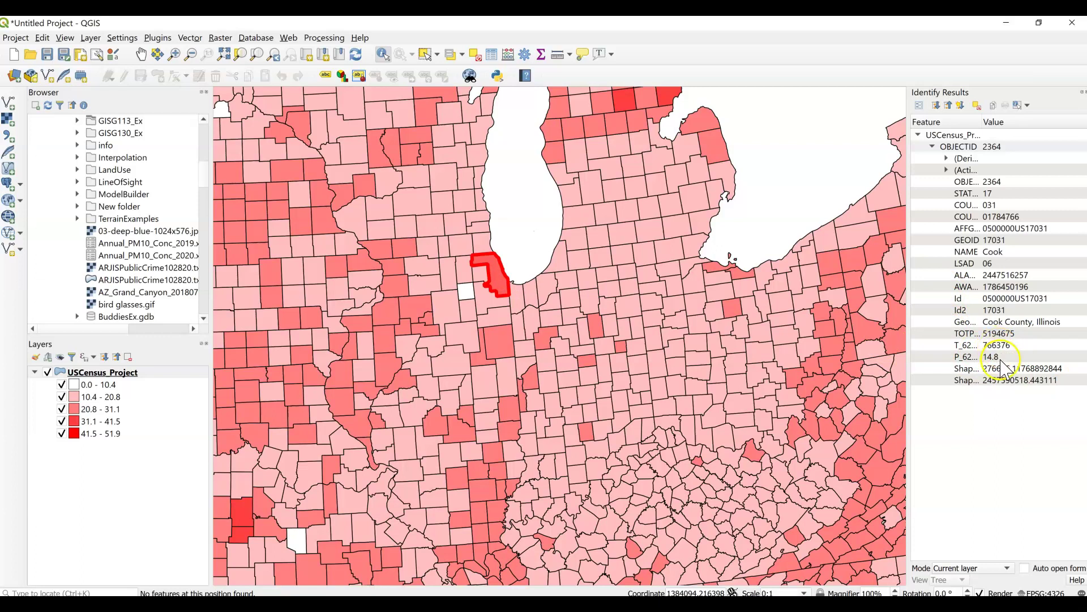
pyautogui.scroll(-3, 374, 367)
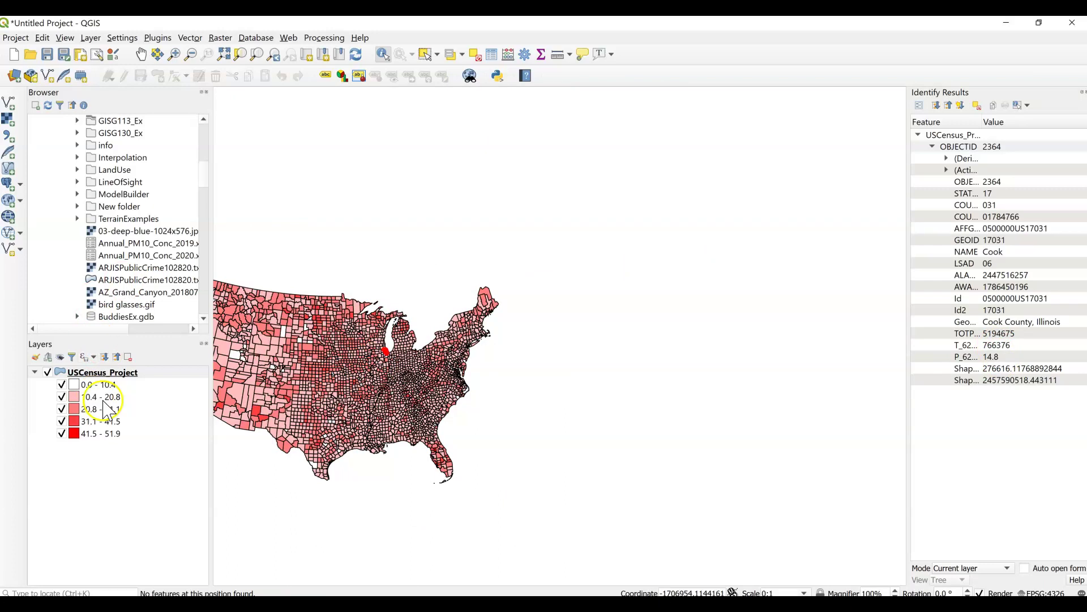
pyautogui.rightClick(103, 373)
# Zoom to the census layer's full extent and clear the Identify results by clicking an empty area off the map.
pyautogui.click(116, 380)
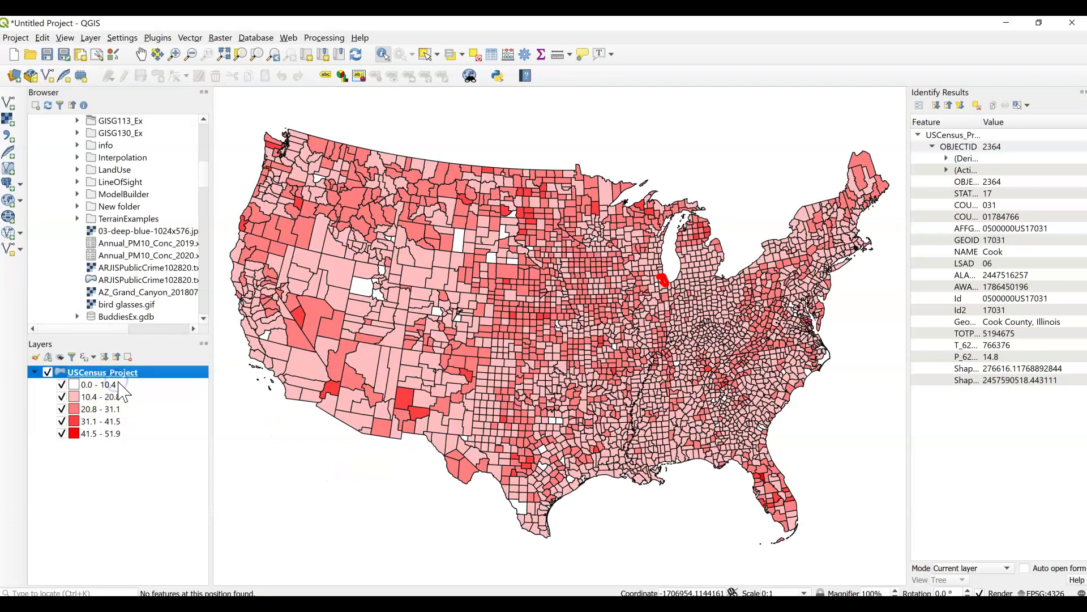
pyautogui.click(727, 547)
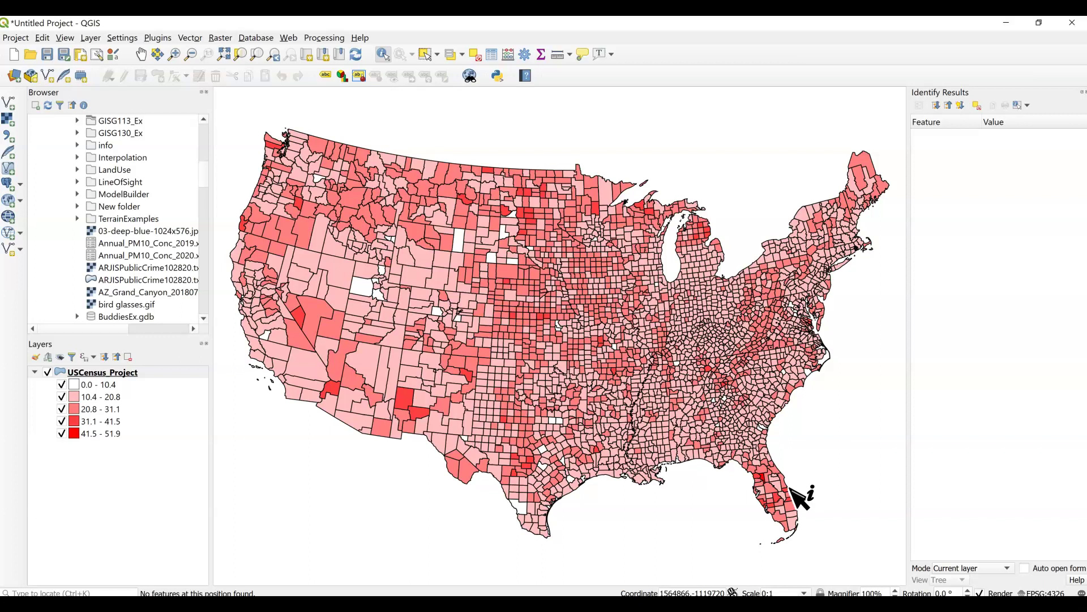
pyautogui.click(782, 374)
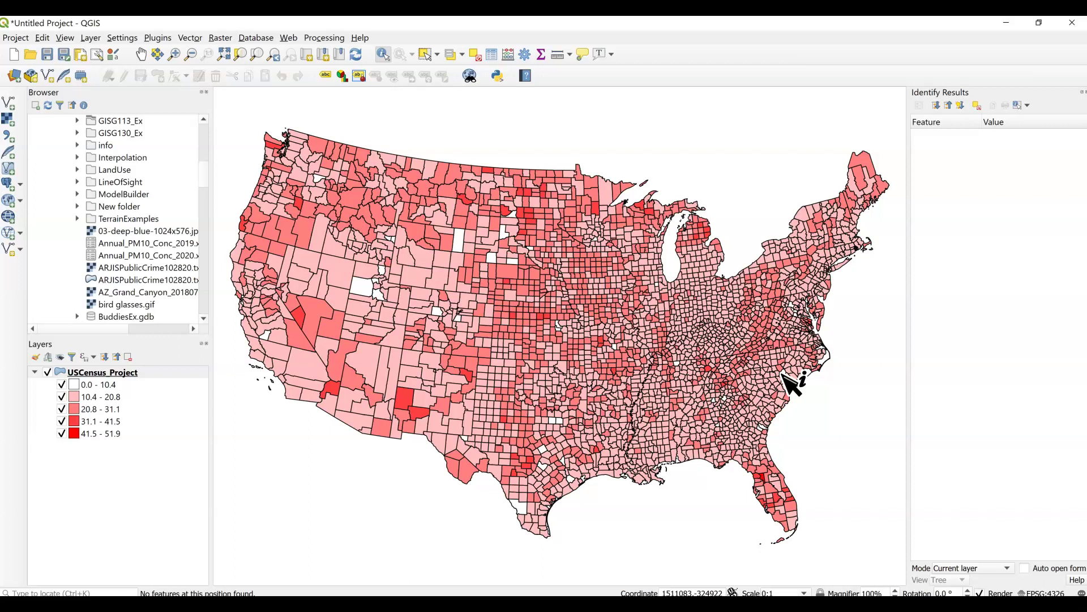
# Click several spots around the P_62PLUS choropleth map with the Identify tool.
pyautogui.click(742, 345)
pyautogui.click(270, 299)
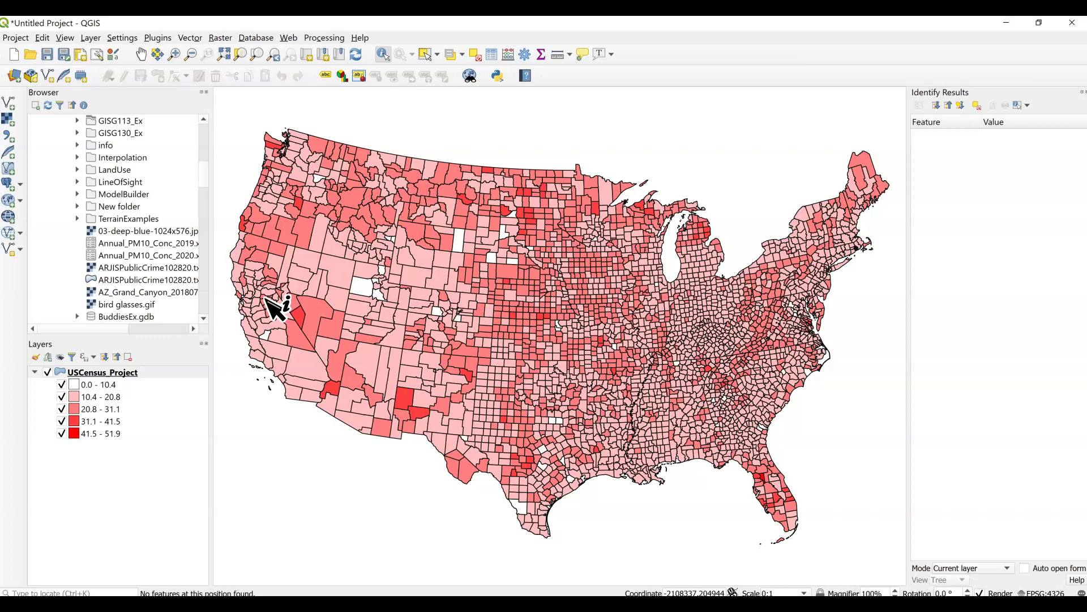
pyautogui.click(366, 396)
pyautogui.click(699, 444)
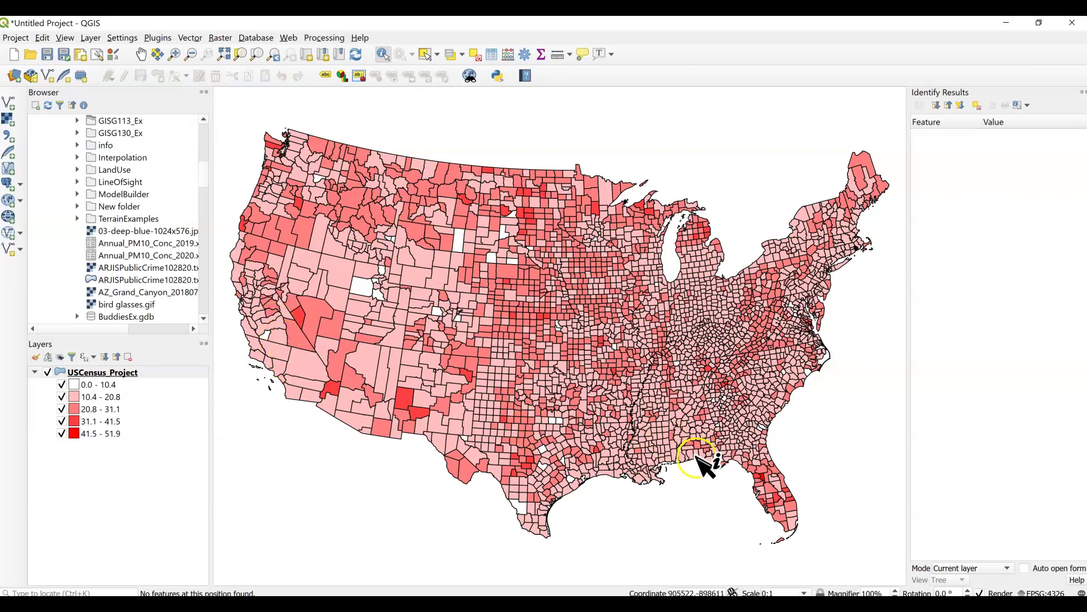
pyautogui.click(716, 538)
pyautogui.click(445, 522)
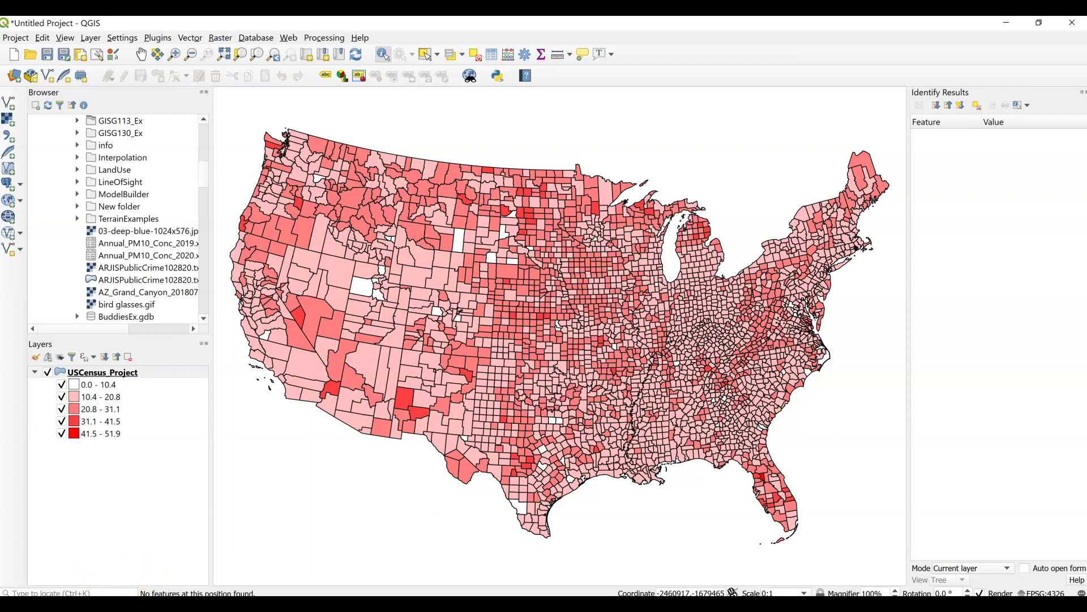